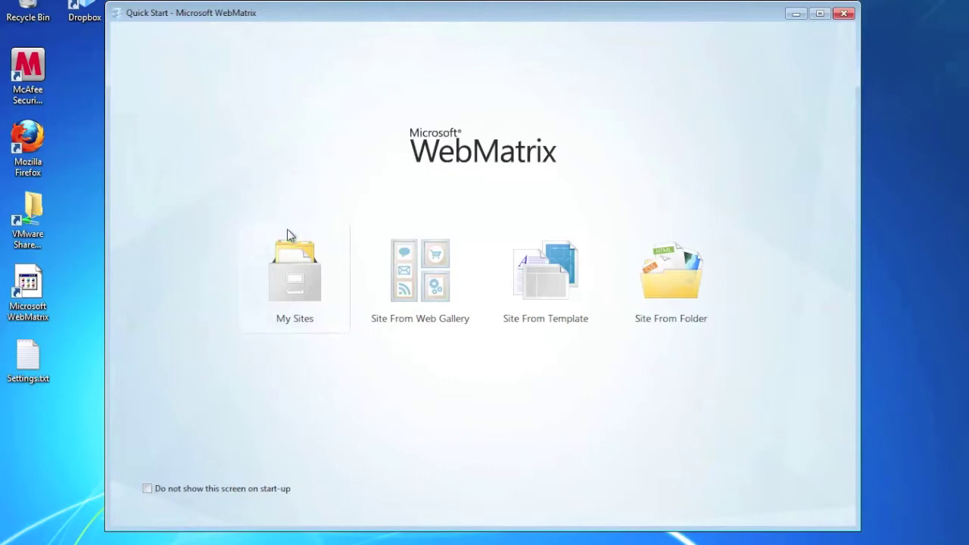
# Open the orchard5 site from My Sites and launch it in the browser
pyautogui.click(295, 266)
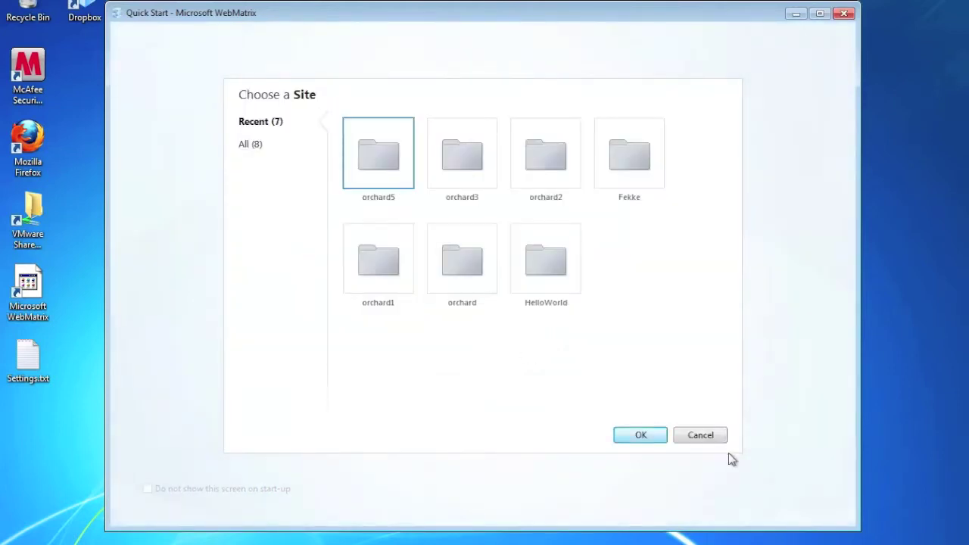
pyautogui.click(642, 435)
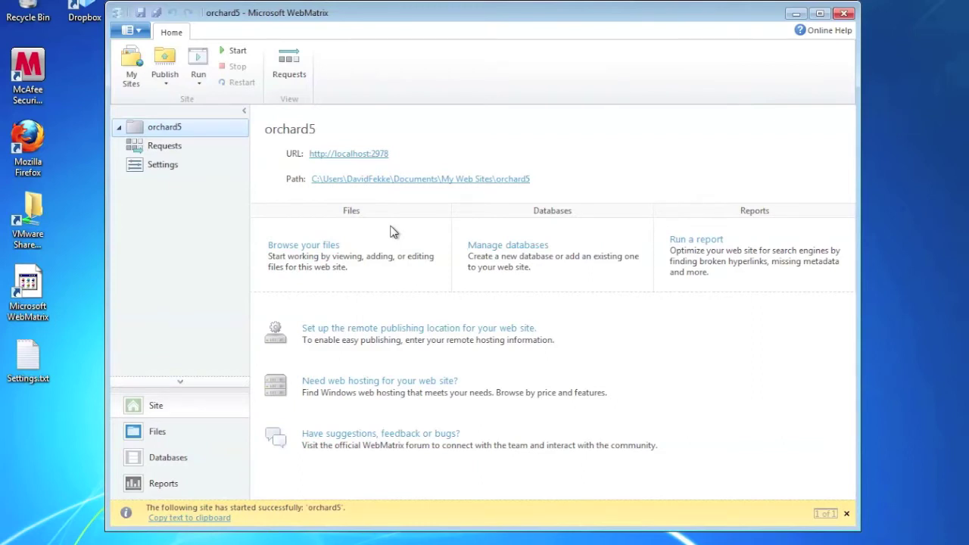
pyautogui.click(369, 156)
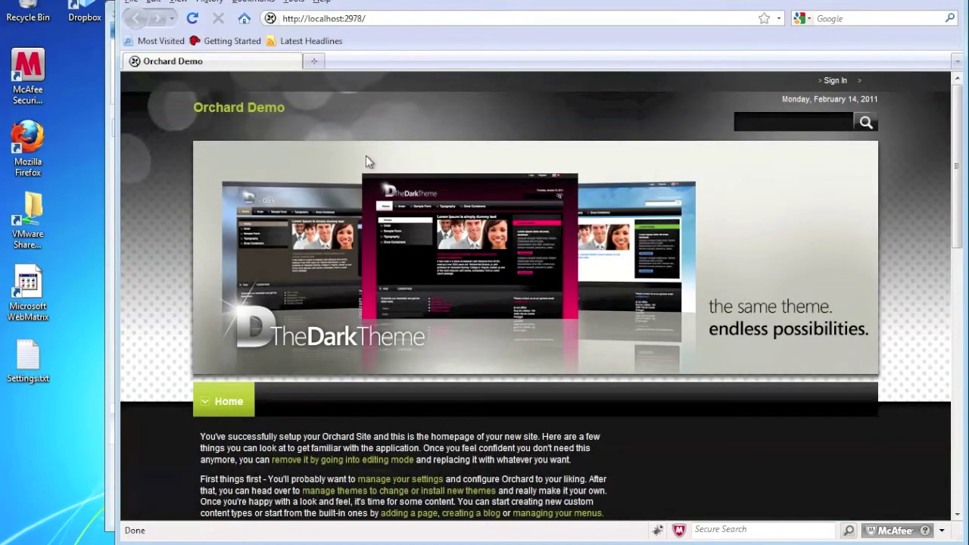
# Sign in as the site administrator, retrying with the corrected password after one failure
pyautogui.click(836, 81)
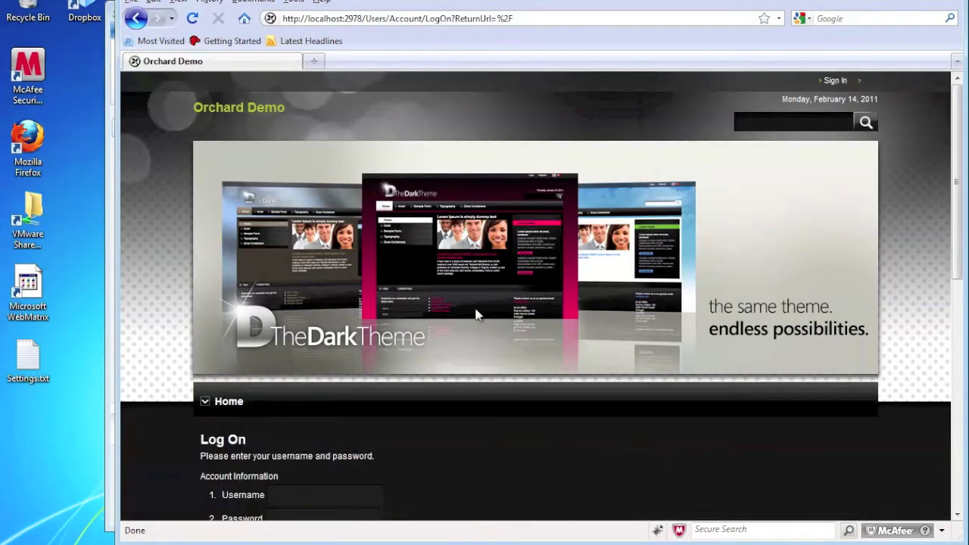
pyautogui.scroll(-4, 477, 321)
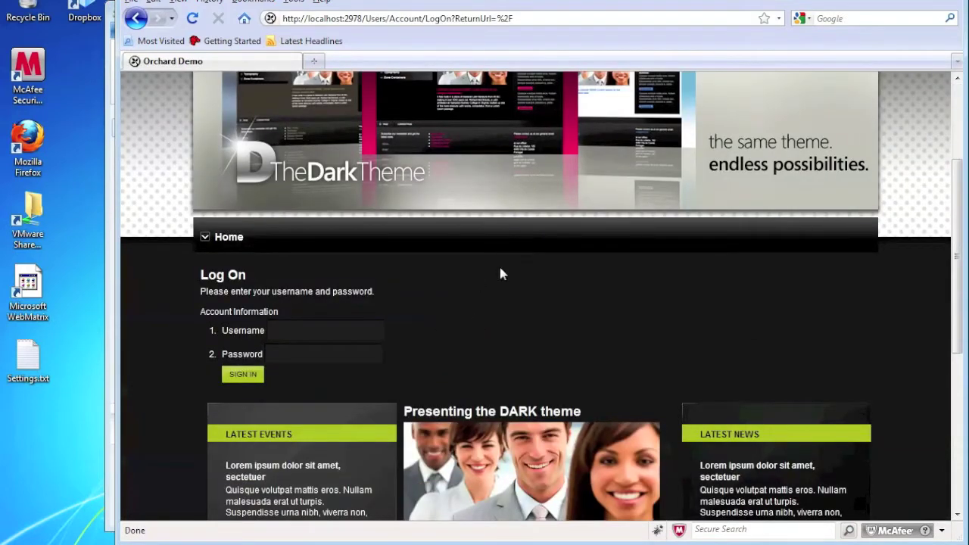
pyautogui.write('John')
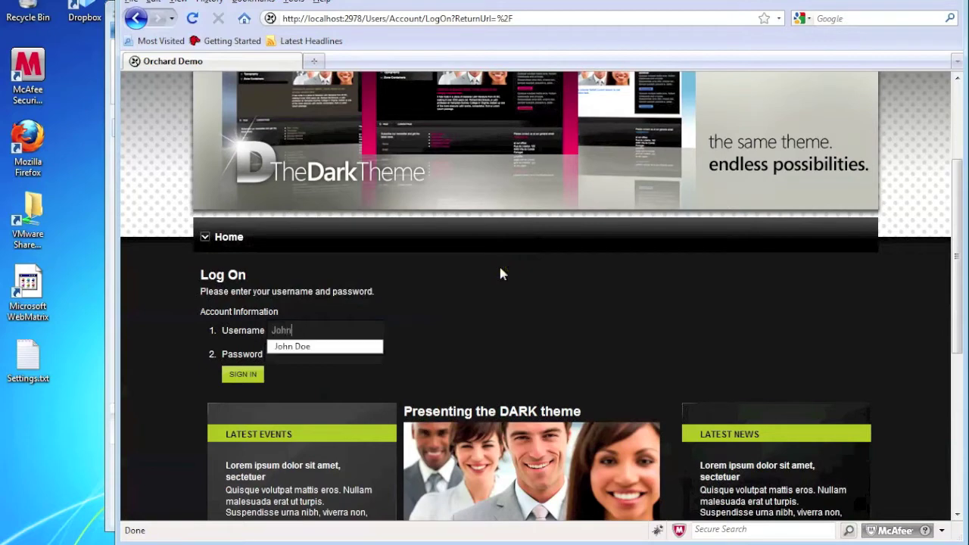
pyautogui.write(' Doe')
pyautogui.press('Tab')
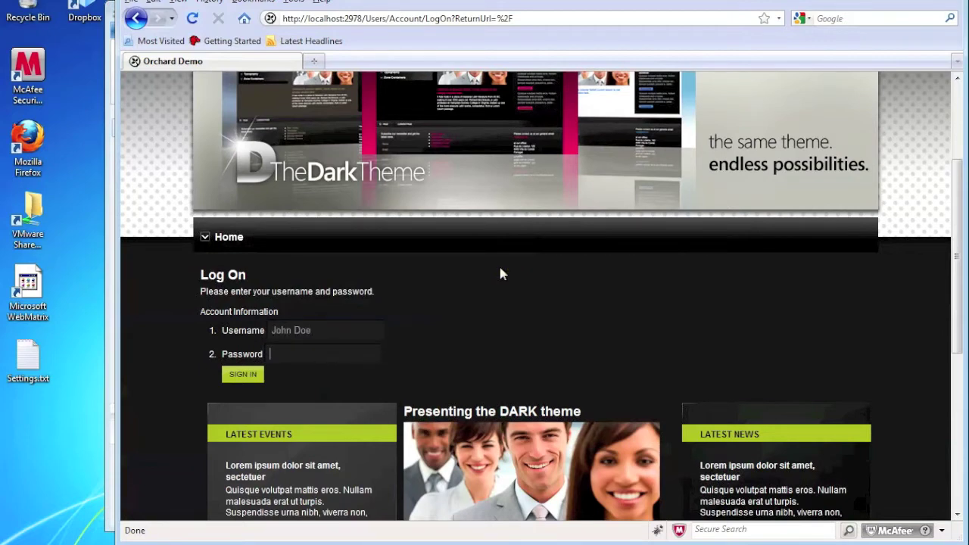
pyautogui.write('password')
pyautogui.press('Return')
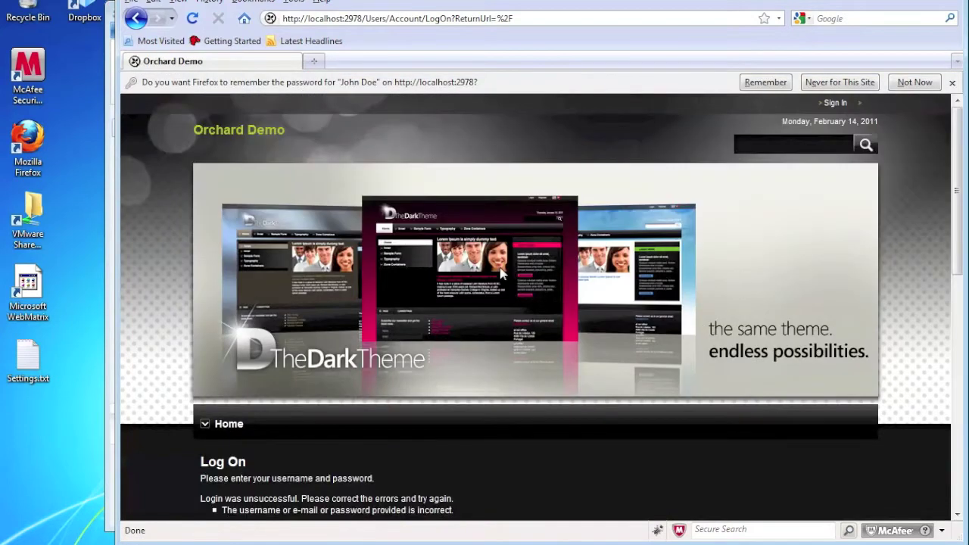
pyautogui.scroll(-3, 499, 267)
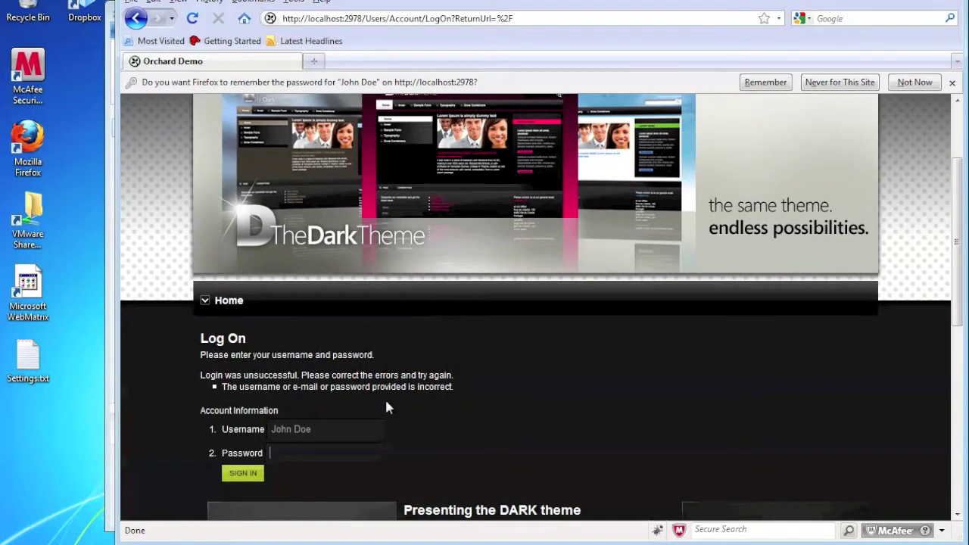
pyautogui.write('secret')
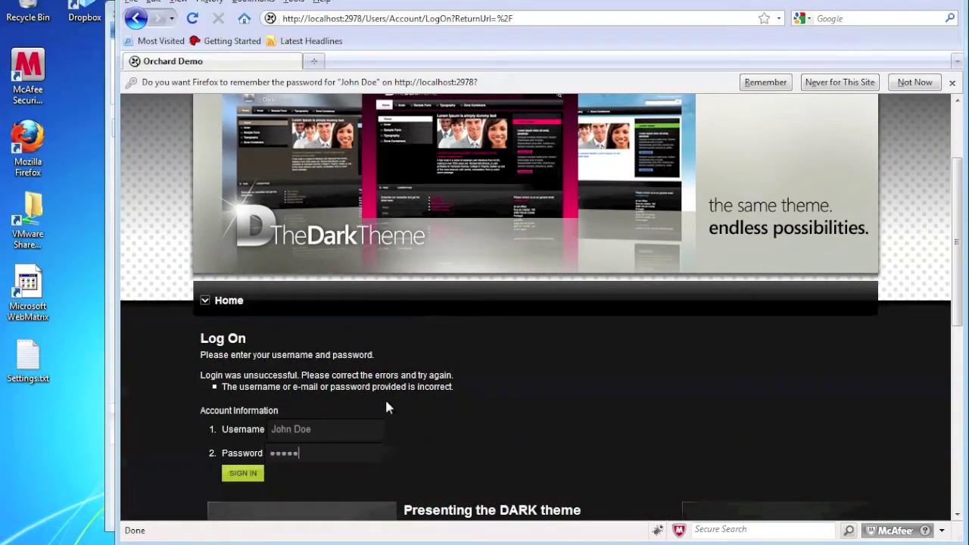
pyautogui.write('rd')
pyautogui.press('Return')
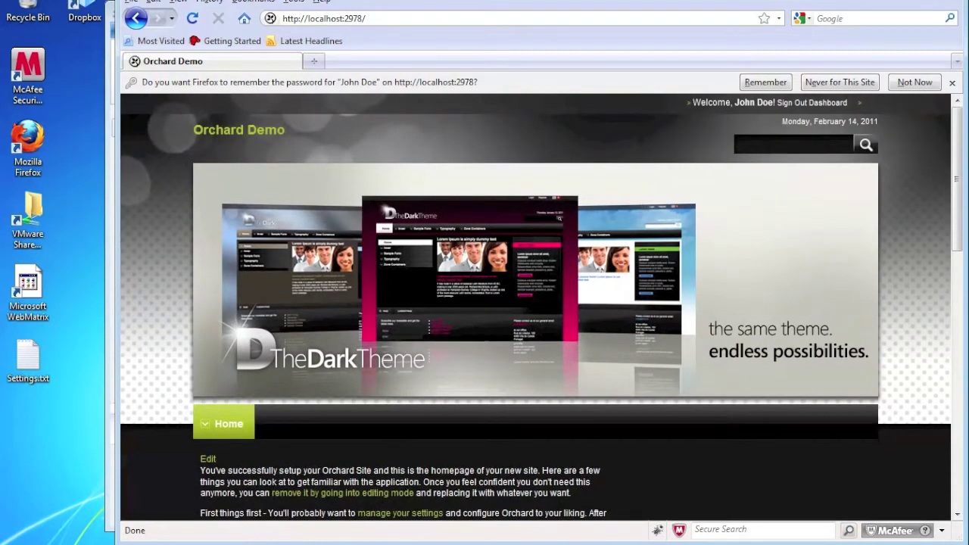
# From the admin dashboard, browse the online Themes gallery
pyautogui.click(828, 104)
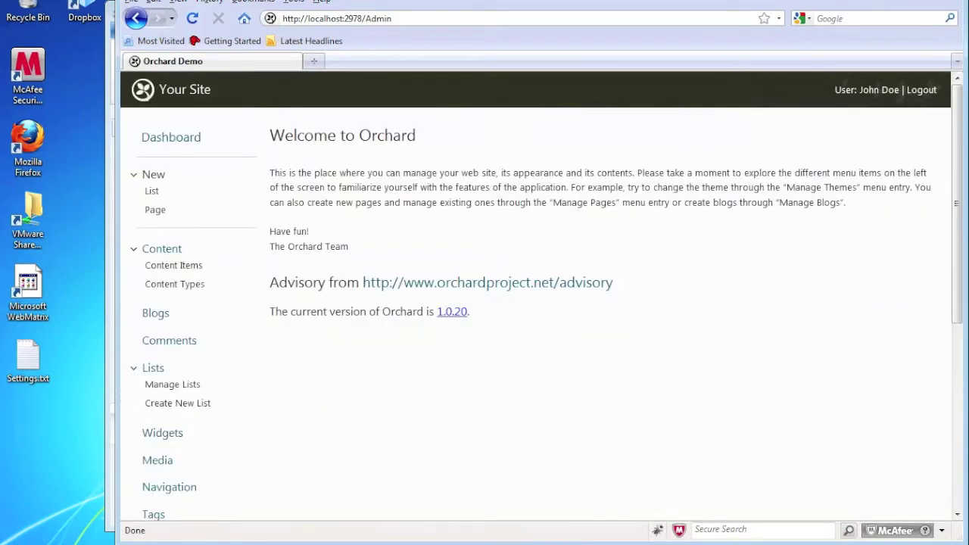
pyautogui.scroll(-7, 418, 218)
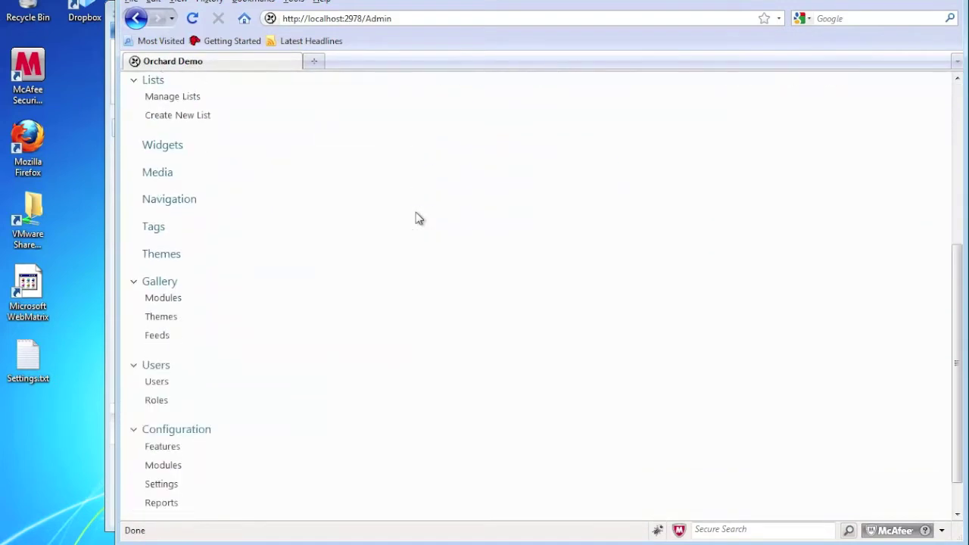
pyautogui.scroll(-1, 418, 218)
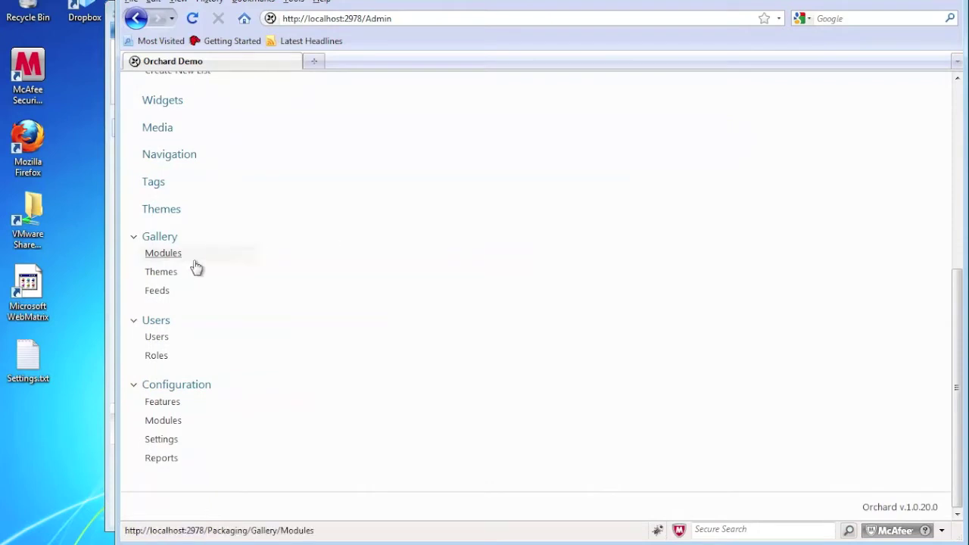
pyautogui.click(166, 272)
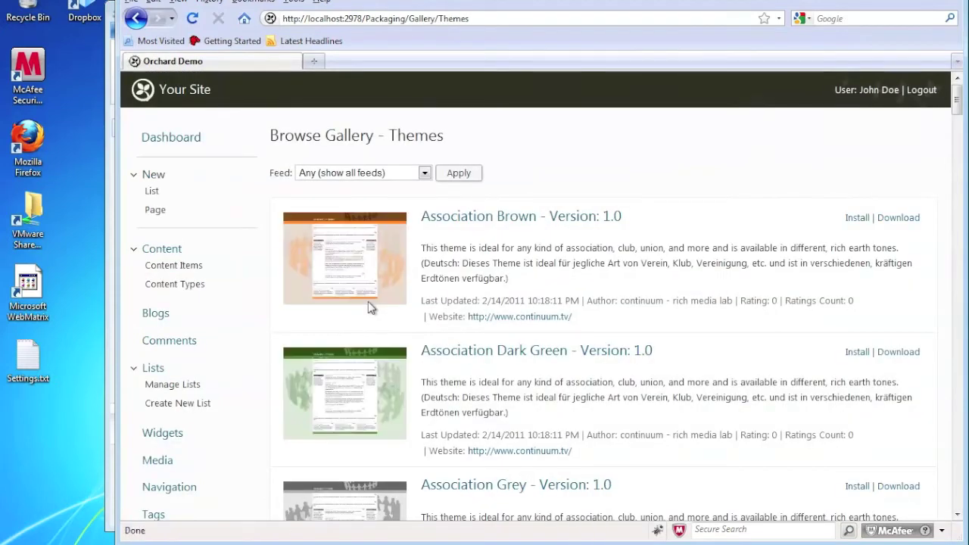
pyautogui.scroll(-8, 368, 302)
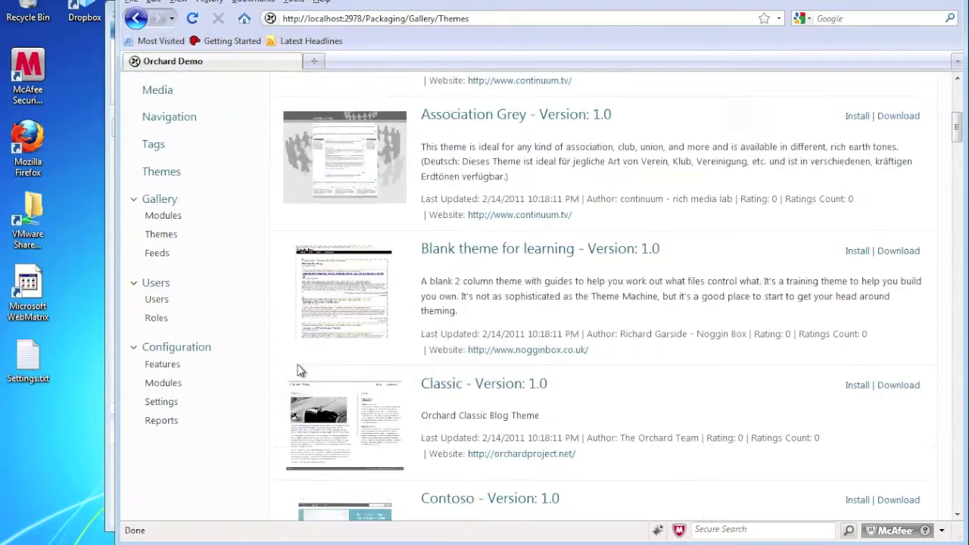
pyautogui.scroll(-1, 298, 370)
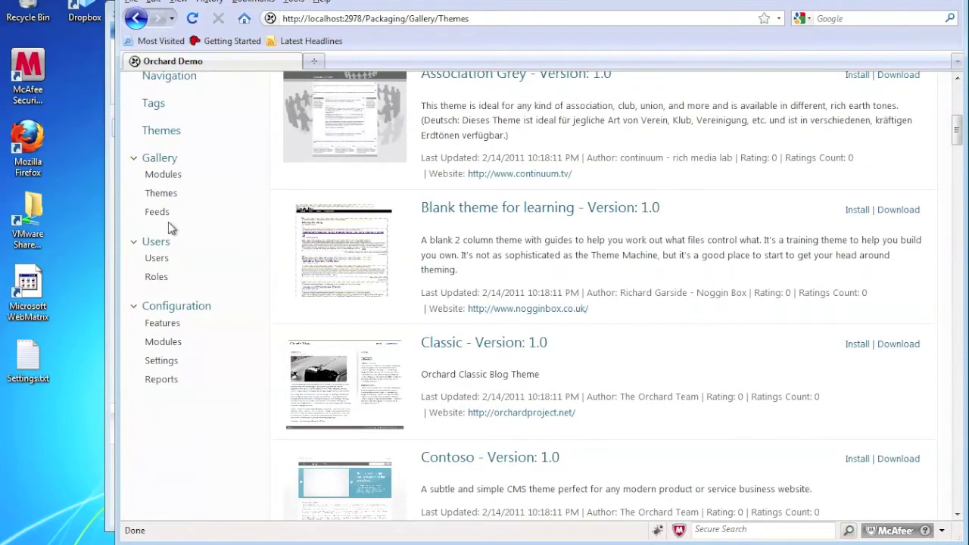
# Set The Theme Machine as the current theme and view the public site
pyautogui.click(161, 130)
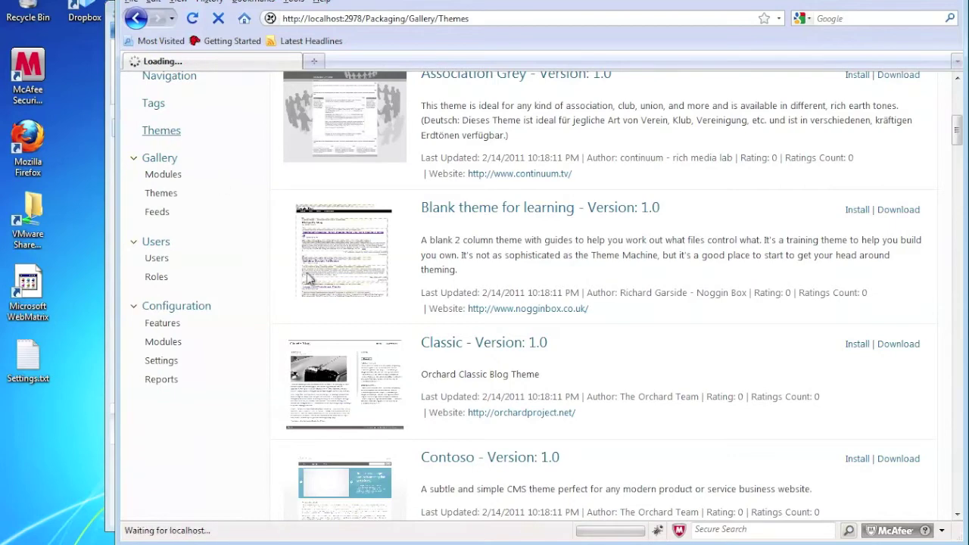
pyautogui.scroll(-7, 298, 371)
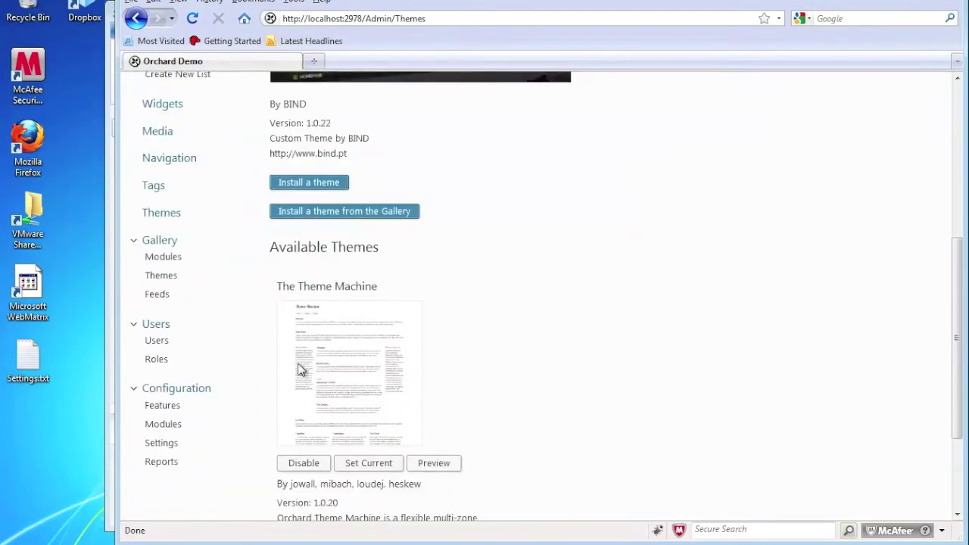
pyautogui.scroll(-3, 298, 371)
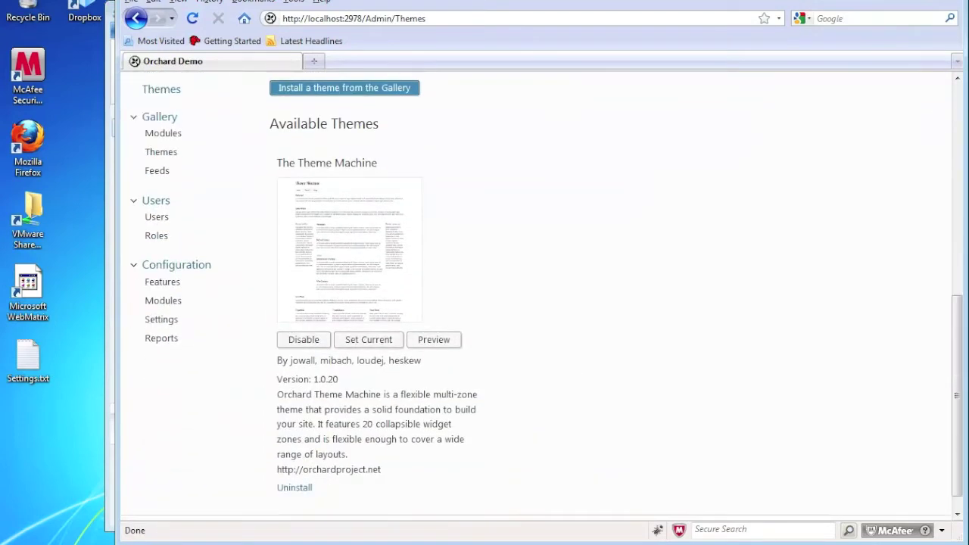
pyautogui.click(369, 345)
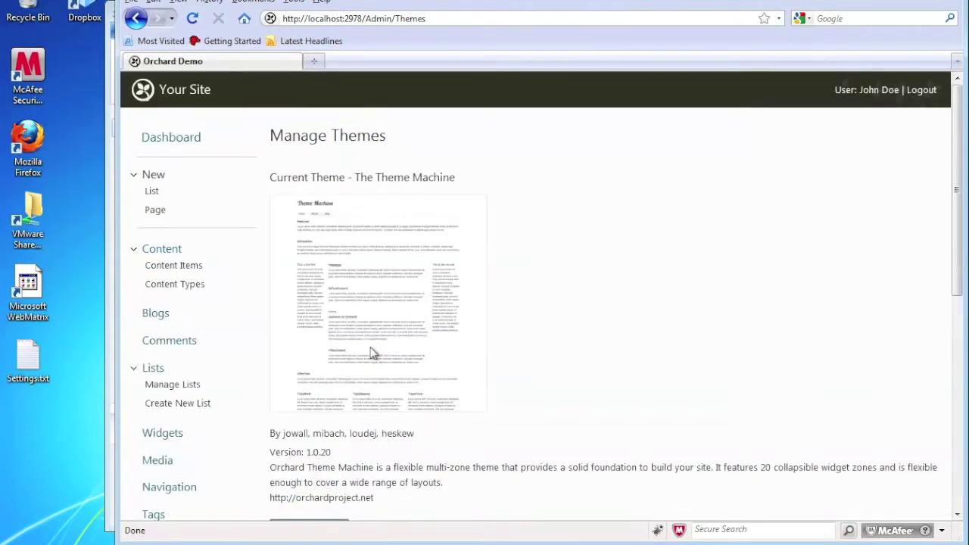
pyautogui.click(192, 97)
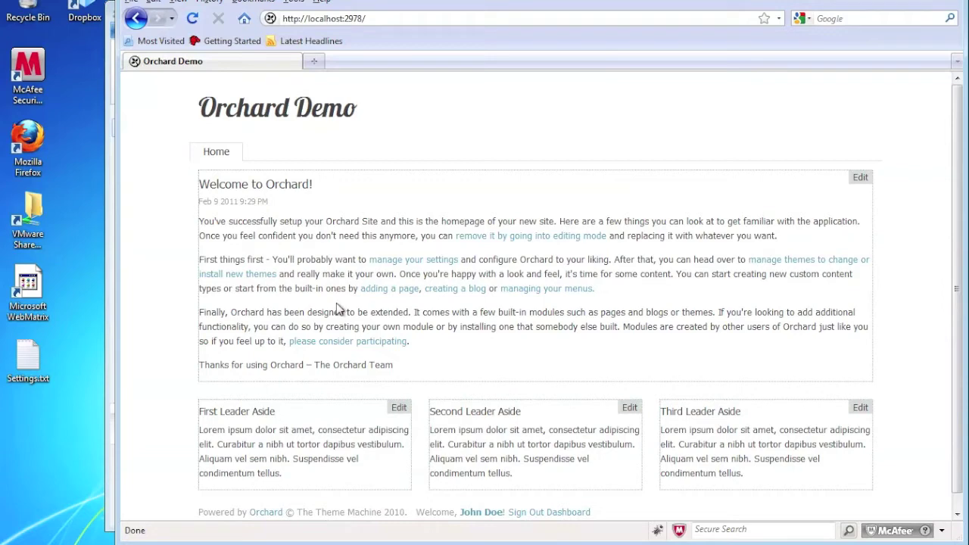
# Return to the admin dashboard and start a new page
pyautogui.click(573, 514)
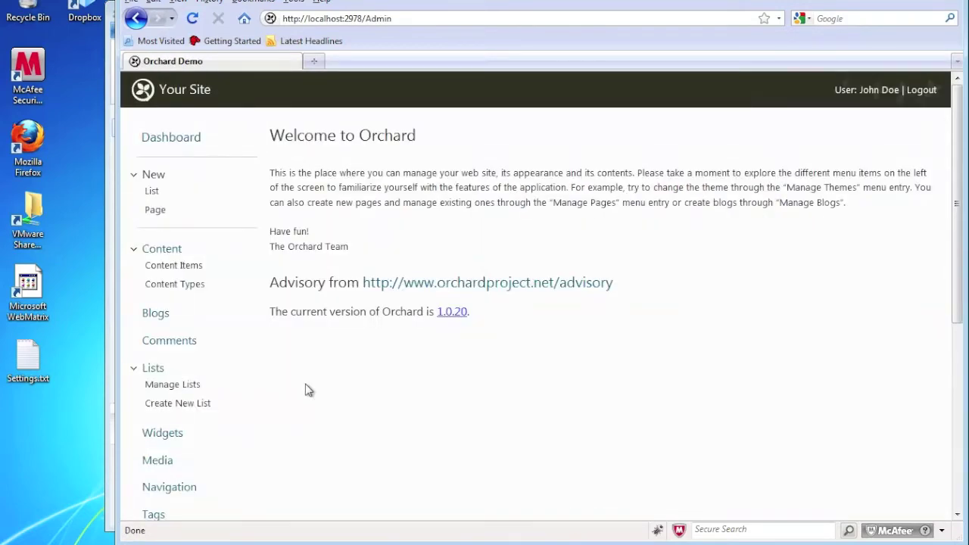
pyautogui.click(156, 211)
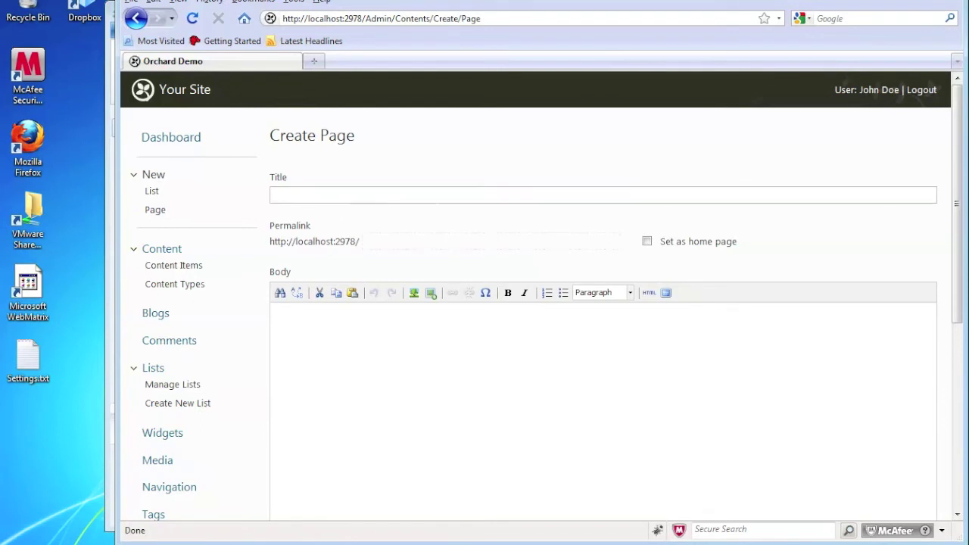
# Title the new page 'About Us', letting the permalink auto-fill as about-us
pyautogui.click(340, 195)
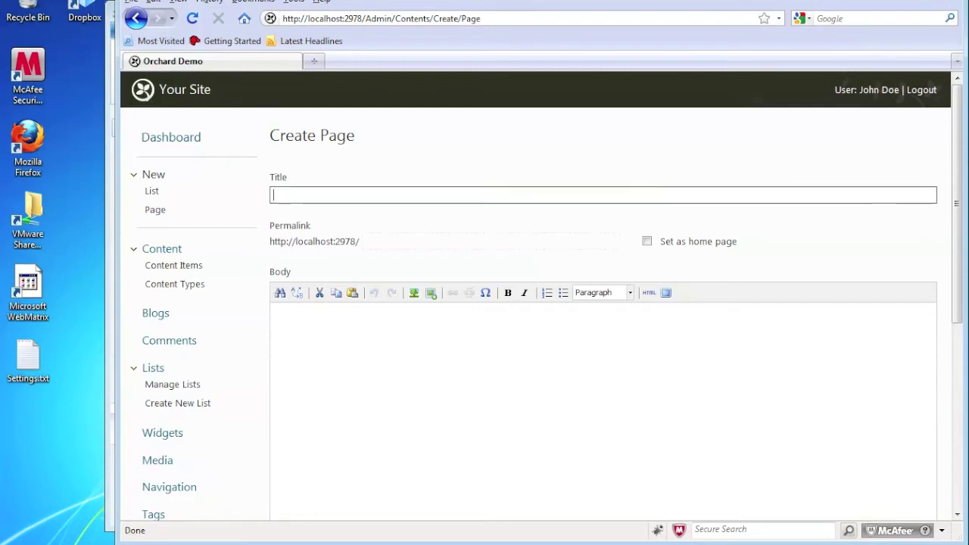
pyautogui.write('About')
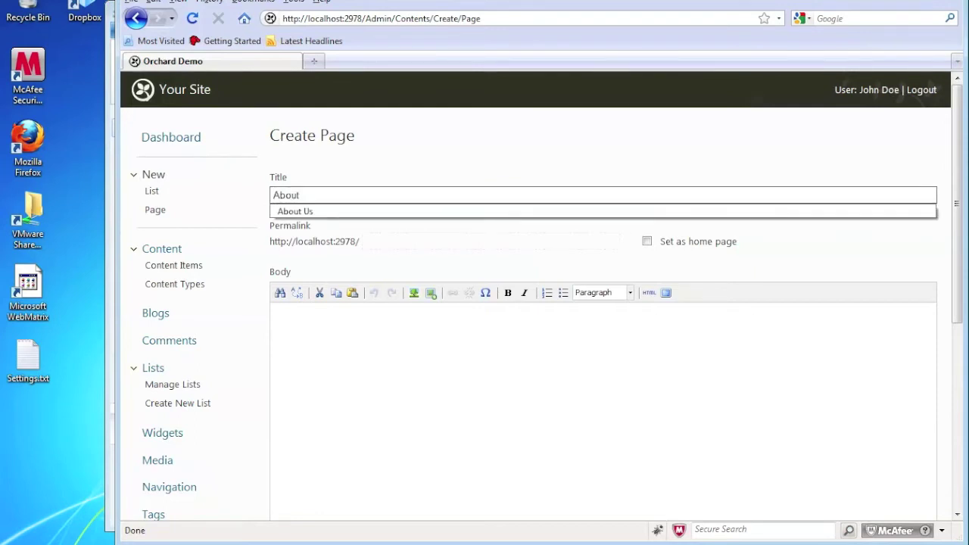
pyautogui.write(' Us')
pyautogui.click(430, 366)
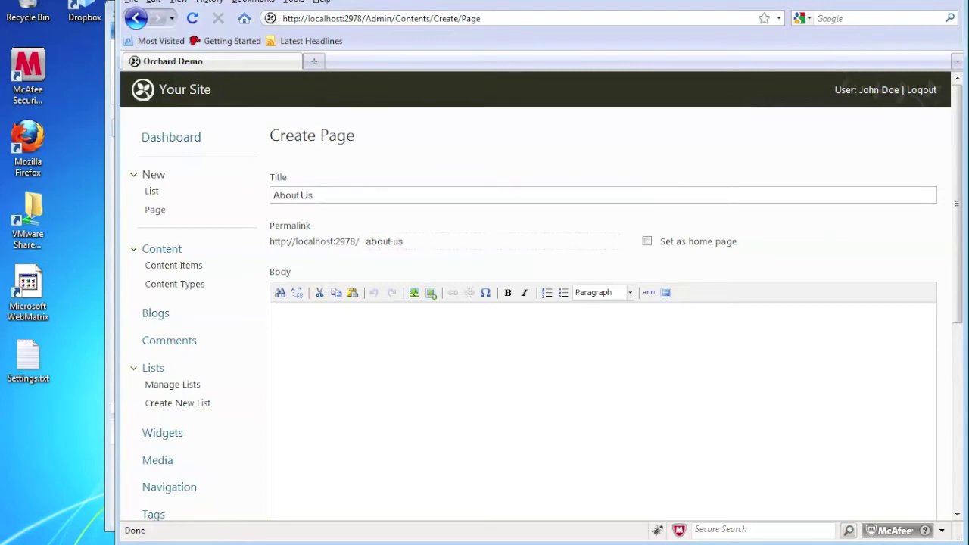
pyautogui.click(401, 241)
# Shorten the permalink to 'about' and write the about-page body text with the owner's name
pyautogui.hotkey('shift', 'Left')
pyautogui.hotkey('shift', 'Left')
pyautogui.hotkey('shift', 'Left')
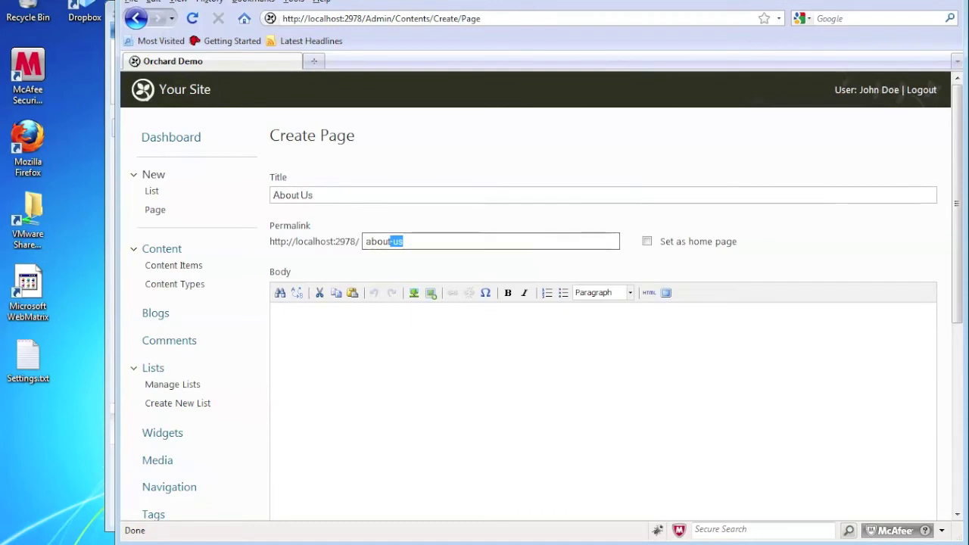
pyautogui.press('BackSpace')
pyautogui.click(405, 323)
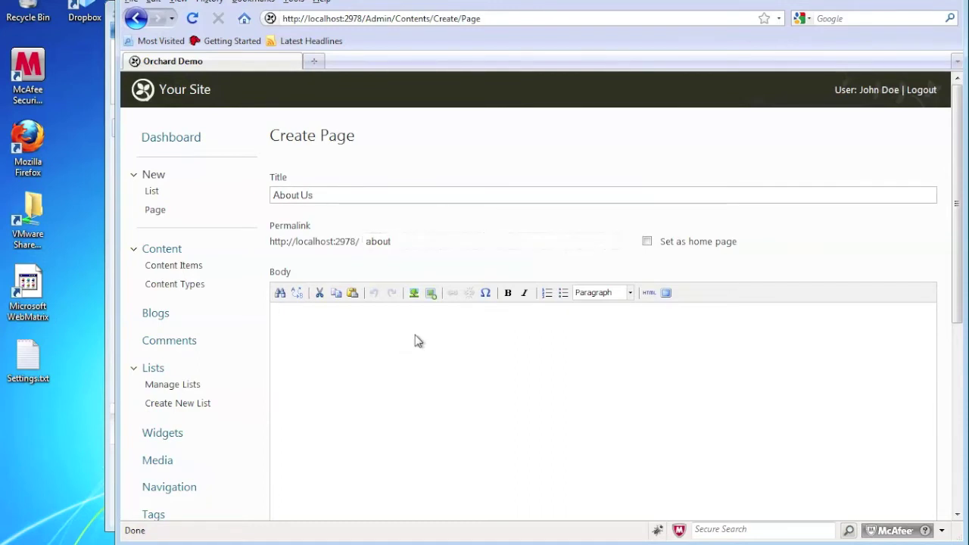
pyautogui.write('This is our about')
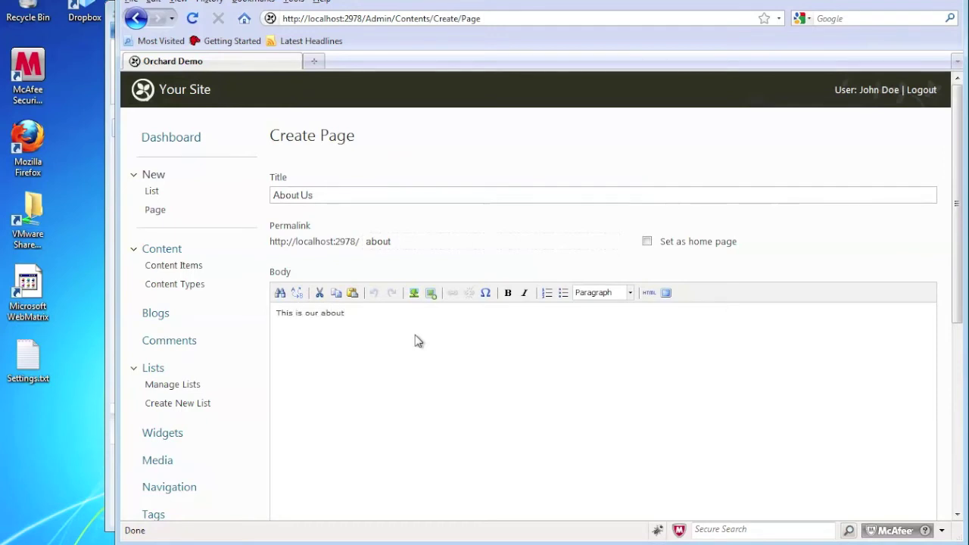
pyautogui.write(' page. ')
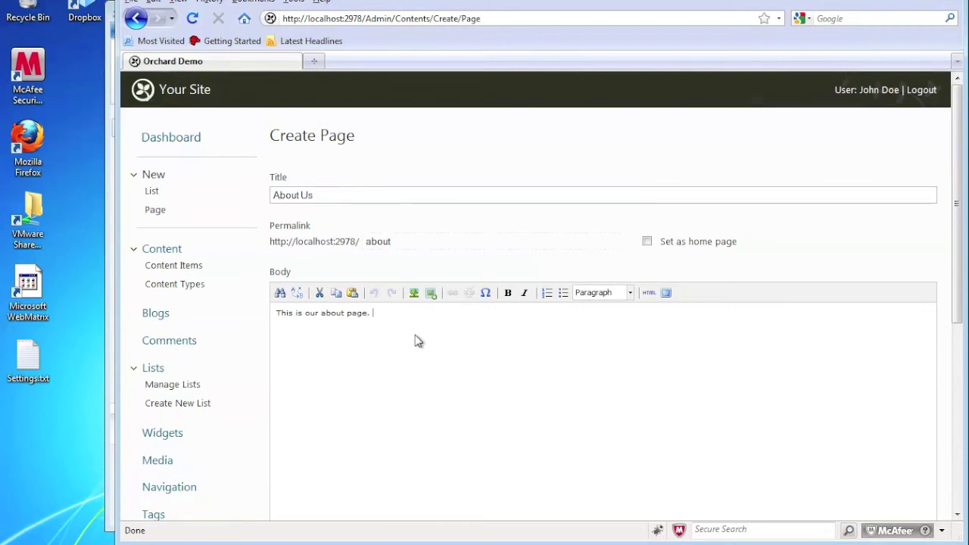
pyautogui.write('This is the about page for John Do')
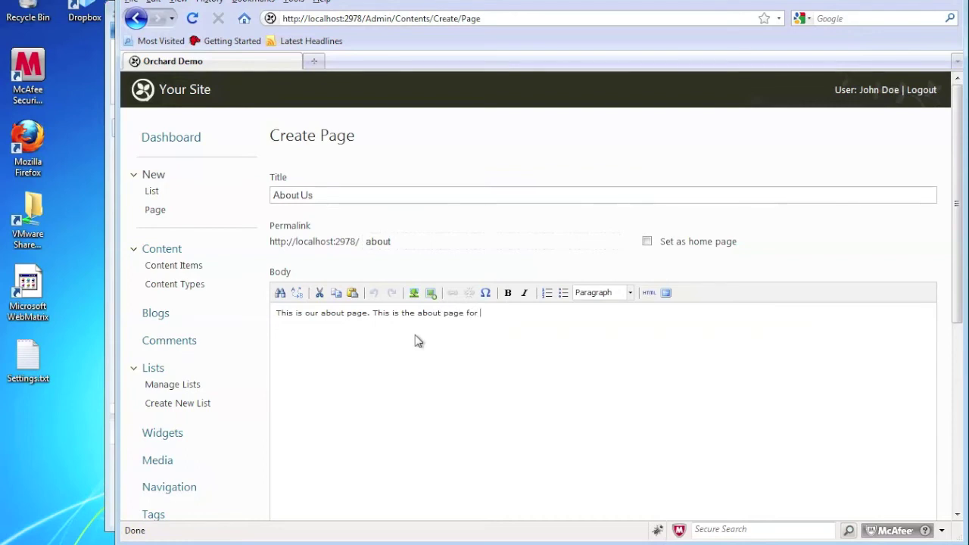
pyautogui.write('e.')
# Tag the About Us page with the About tag
pyautogui.scroll(-7, 257, 296)
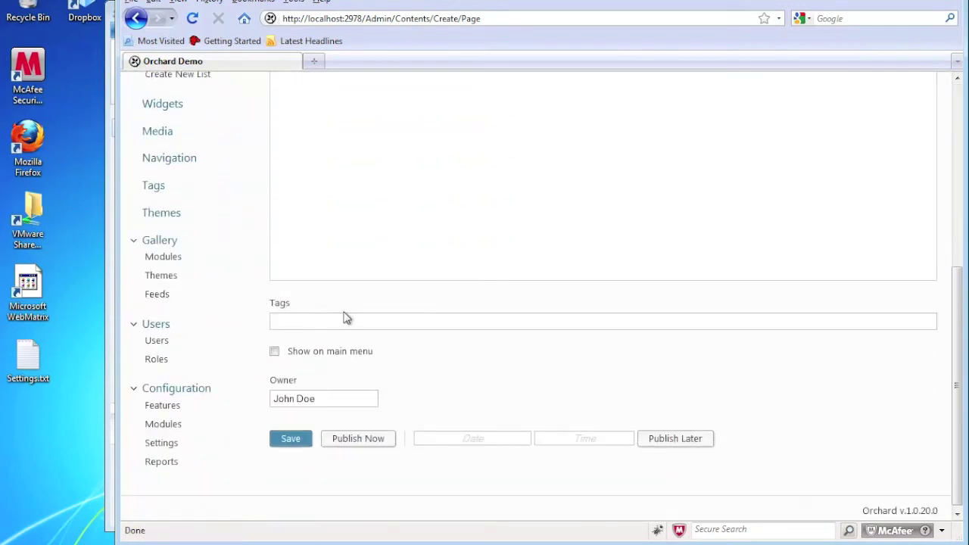
pyautogui.click(274, 321)
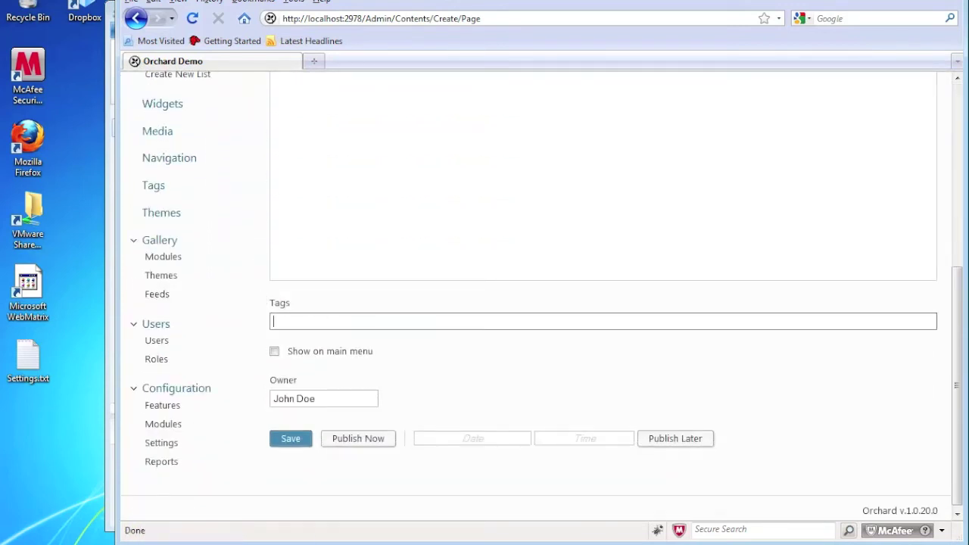
pyautogui.write('Abo')
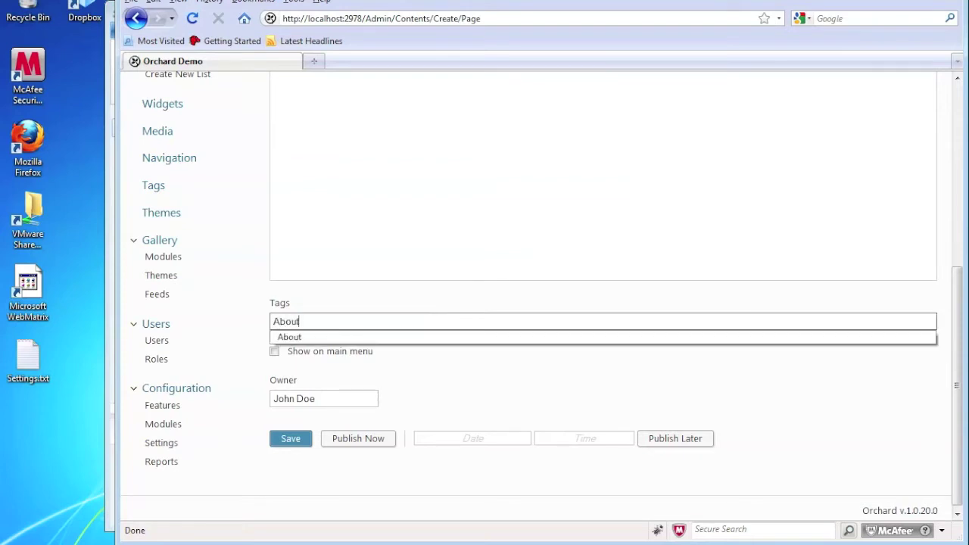
pyautogui.write('ut')
pyautogui.press('Down')
pyautogui.press('Tab')
pyautogui.press('Tab')
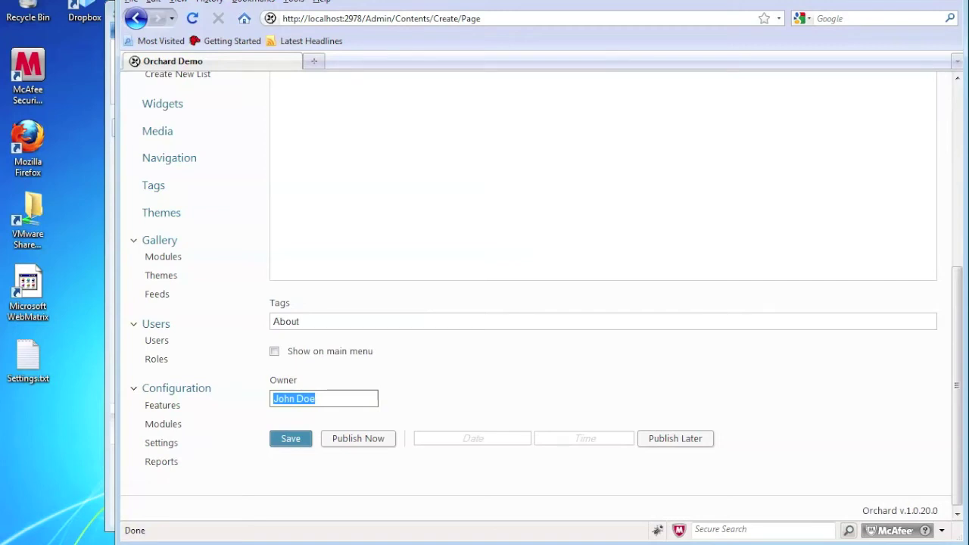
# Show the page on the main menu with menu text 'About' and publish it
pyautogui.click(276, 354)
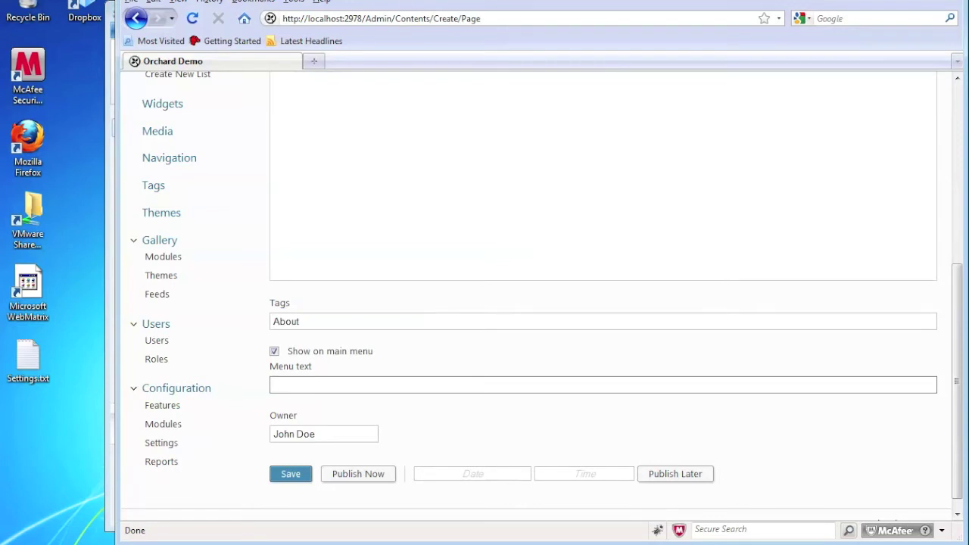
pyautogui.write('About')
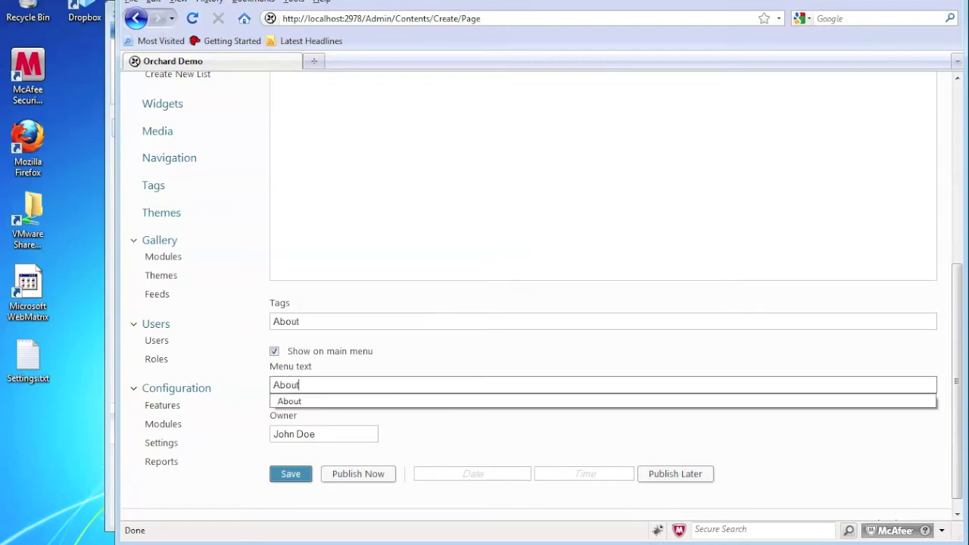
pyautogui.click(365, 373)
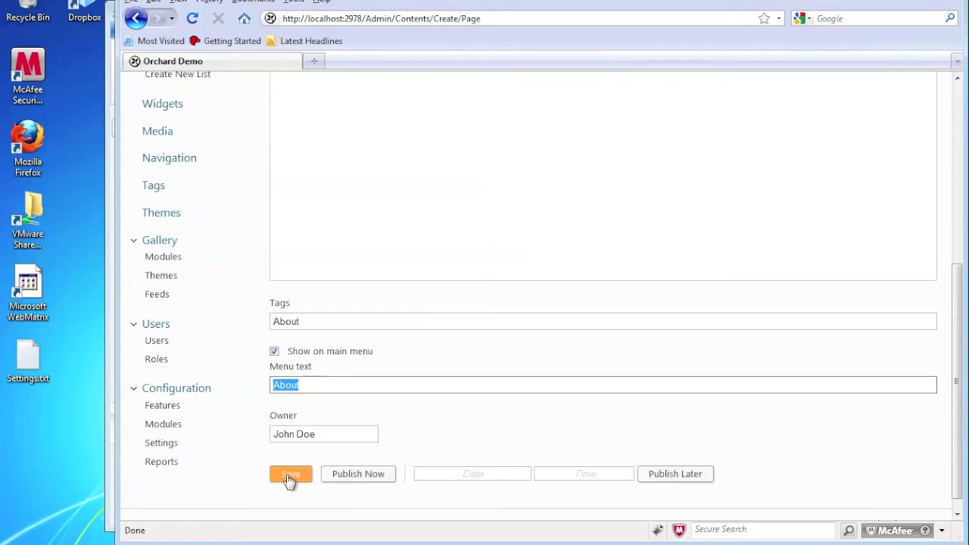
pyautogui.click(353, 477)
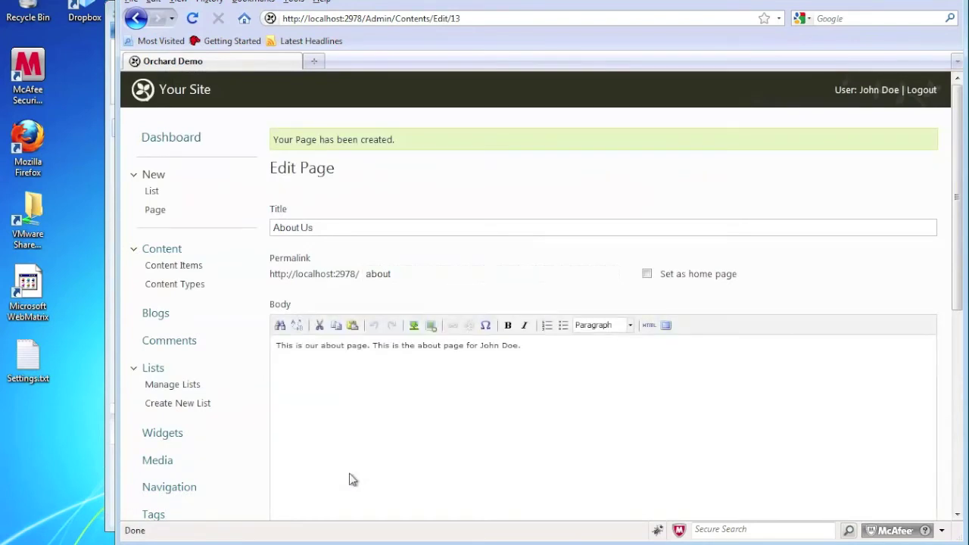
# Check the About page on the live site, reopen it for editing, then begin another page
pyautogui.click(188, 90)
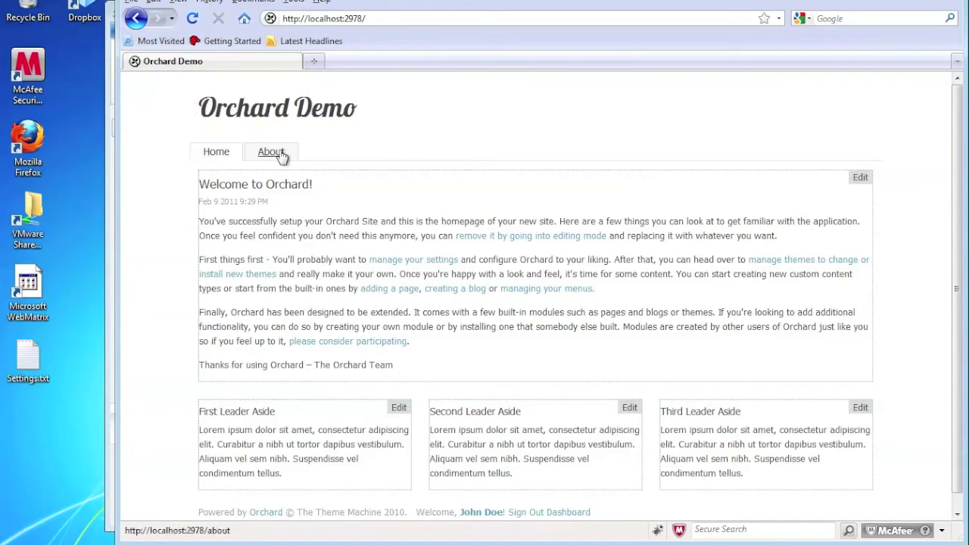
pyautogui.click(272, 156)
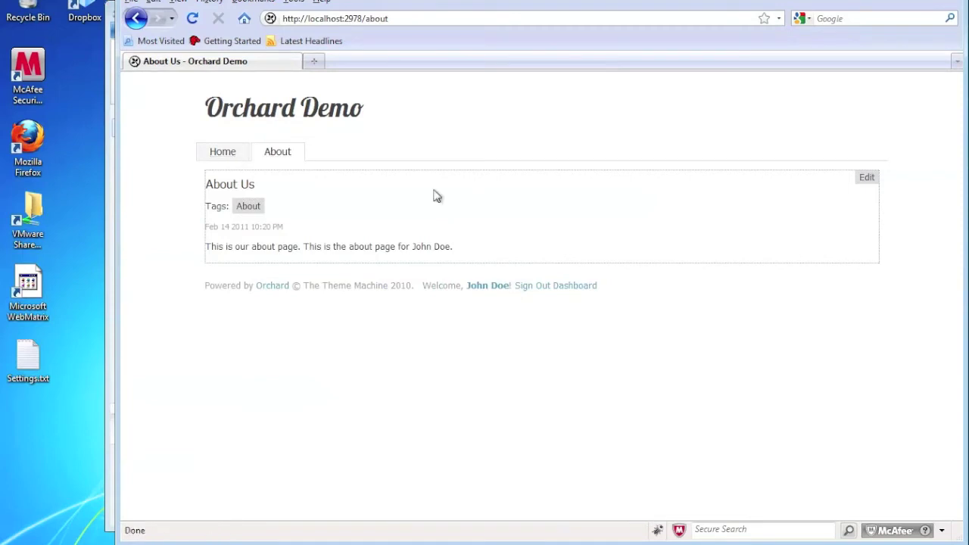
pyautogui.click(869, 184)
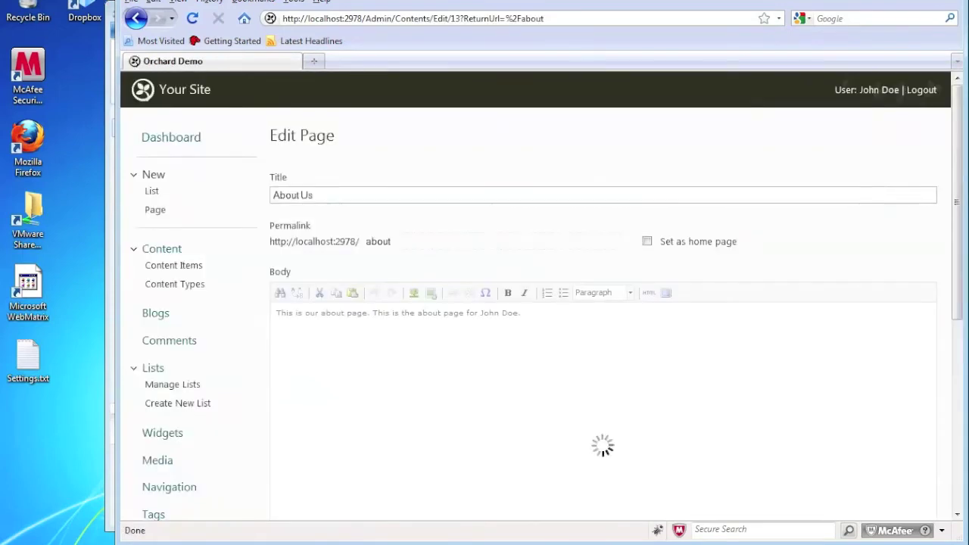
pyautogui.click(156, 213)
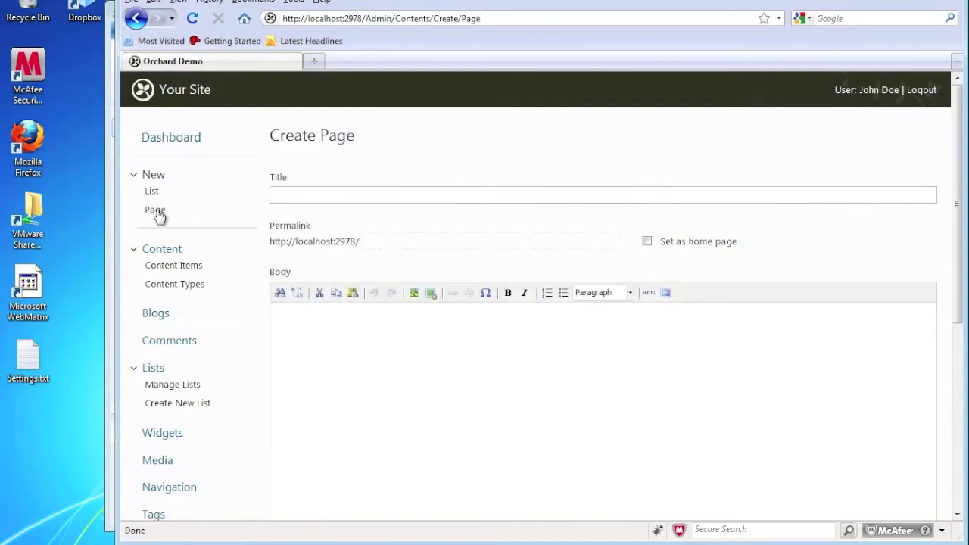
# Title the new page 'Contact' and type the contact intro, a name and cell number
pyautogui.click(345, 197)
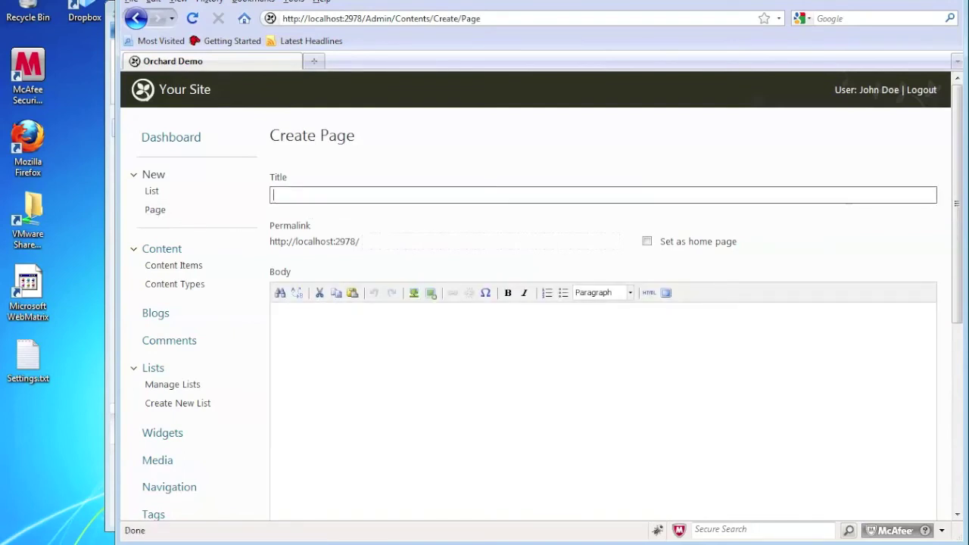
pyautogui.write('Contact')
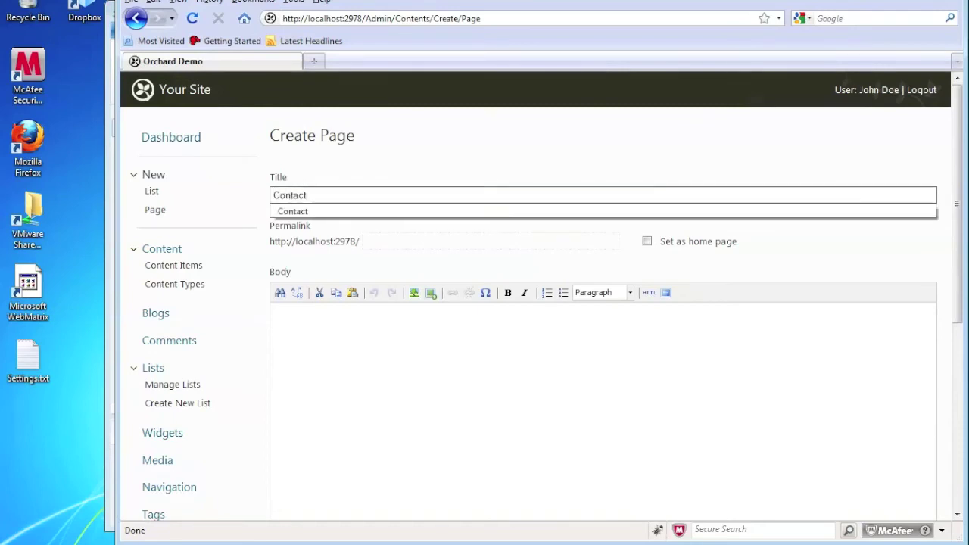
pyautogui.click(401, 343)
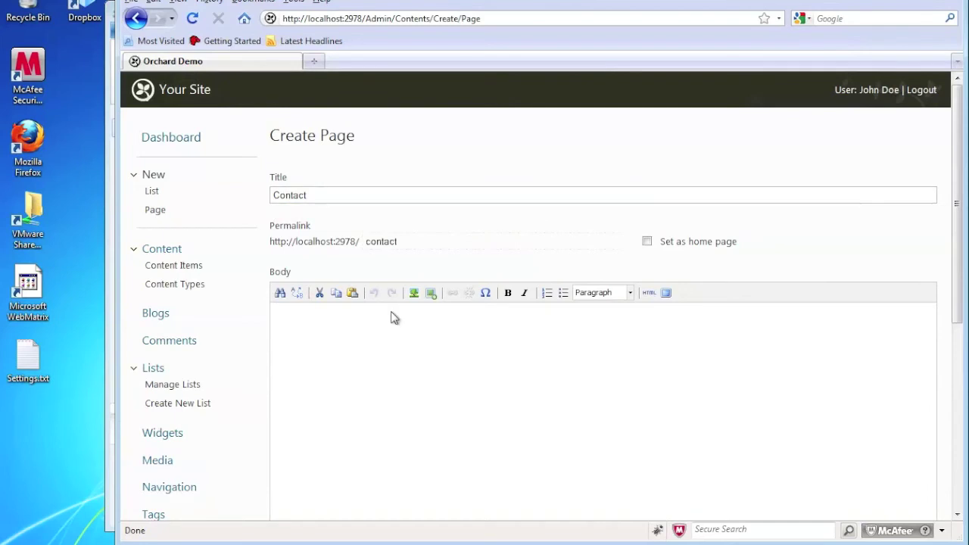
pyautogui.write('This is our contact page.')
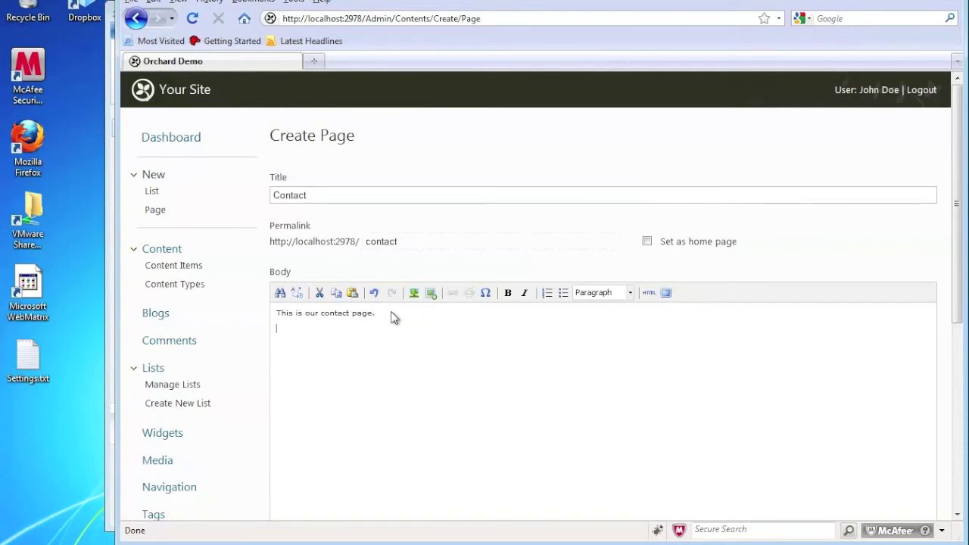
pyautogui.write('D')
pyautogui.write('5')
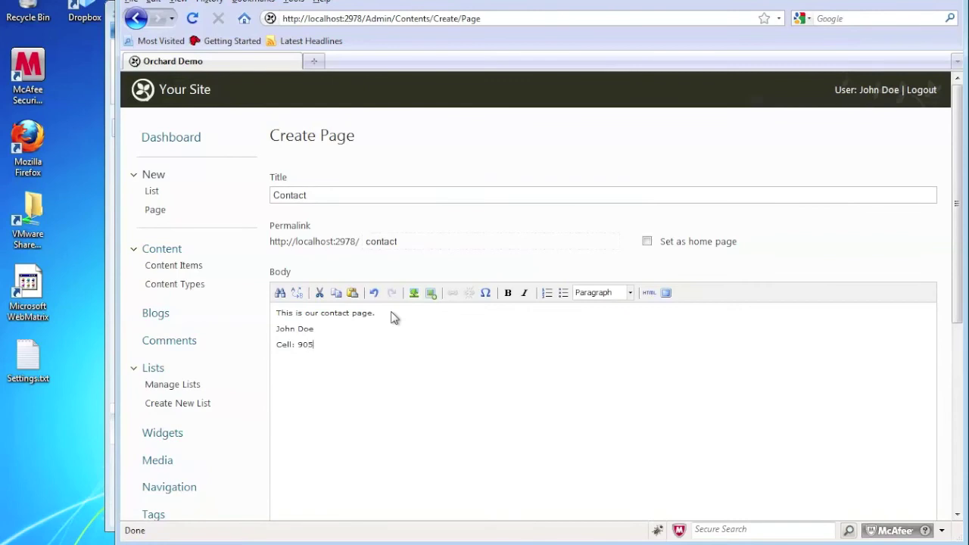
pyautogui.write('-555-5412')
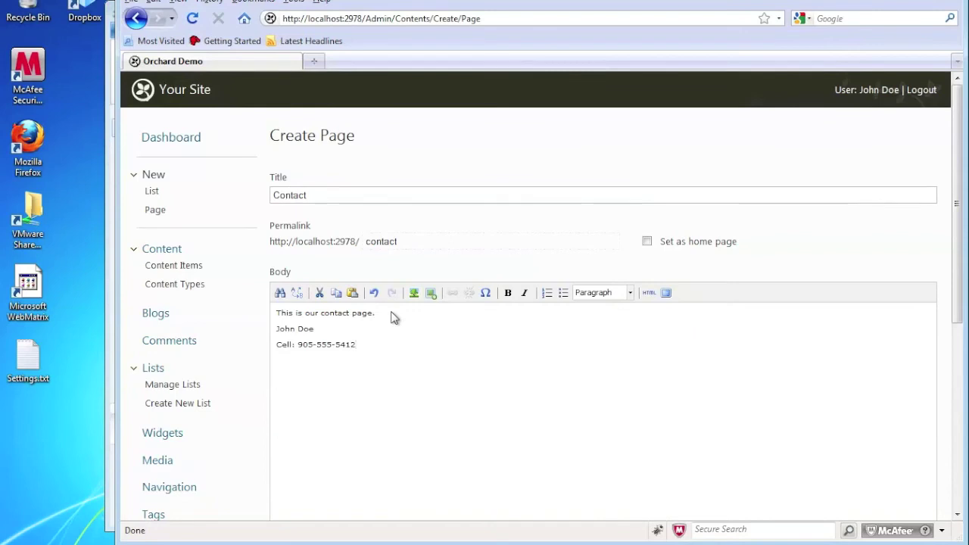
# Bold the word 'Cell' and the name line in the body
pyautogui.scroll(-3, 259, 275)
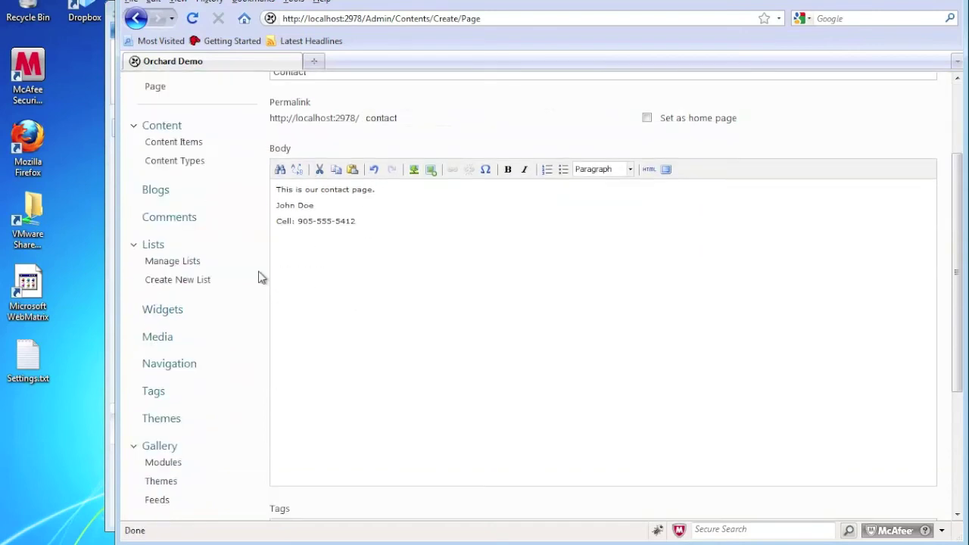
pyautogui.doubleClick(283, 221)
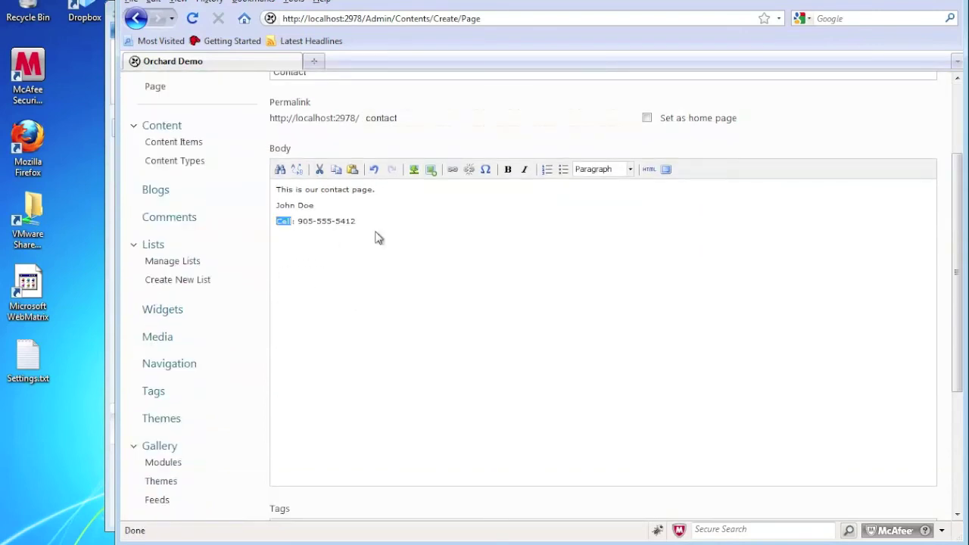
pyautogui.click(509, 169)
pyautogui.moveTo(277, 205); pyautogui.dragTo(314, 205)
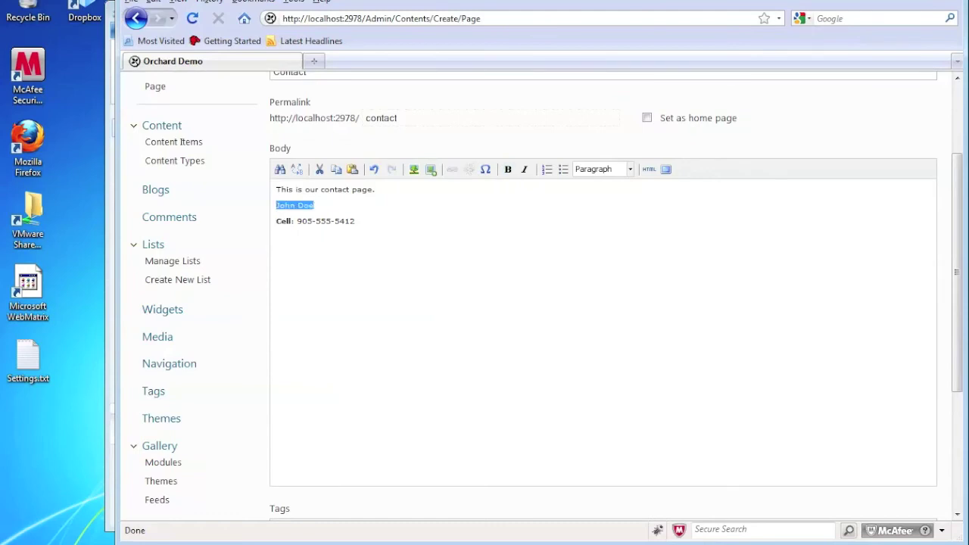
pyautogui.click(508, 172)
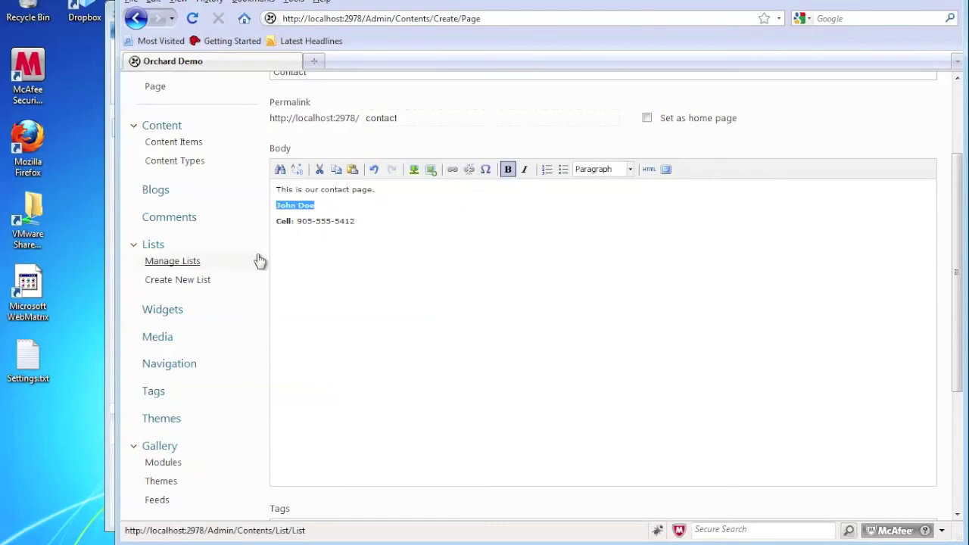
# Tag the page Contact, add it to the main menu as 'Contact', and publish it
pyautogui.scroll(-5, 256, 261)
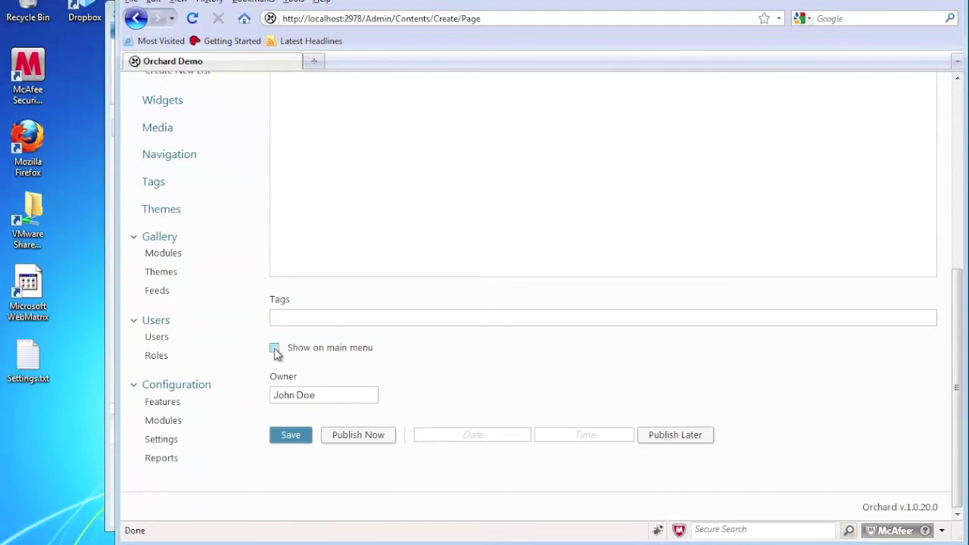
pyautogui.click(274, 348)
pyautogui.click(274, 317)
pyautogui.write('C')
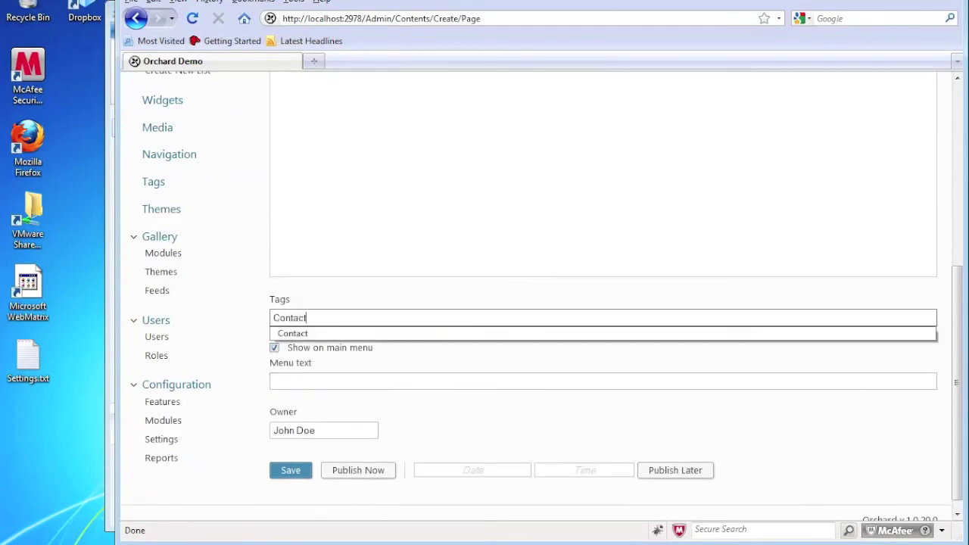
pyautogui.write('ontact')
pyautogui.click(294, 301)
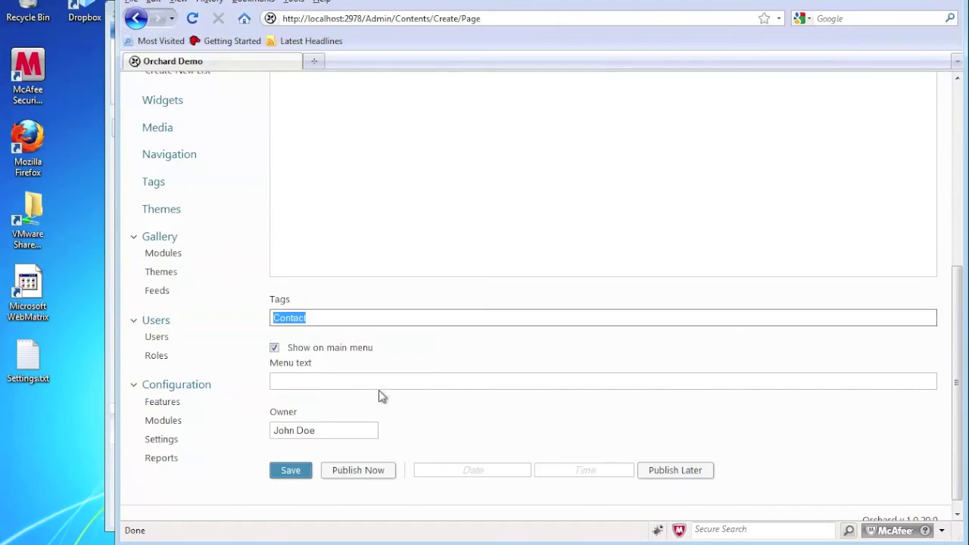
pyautogui.click(340, 382)
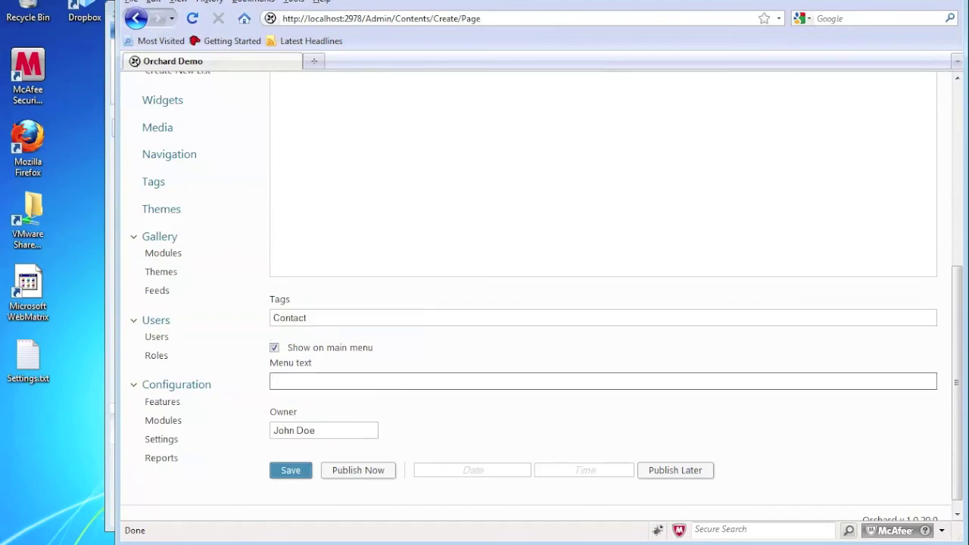
pyautogui.write('Conta')
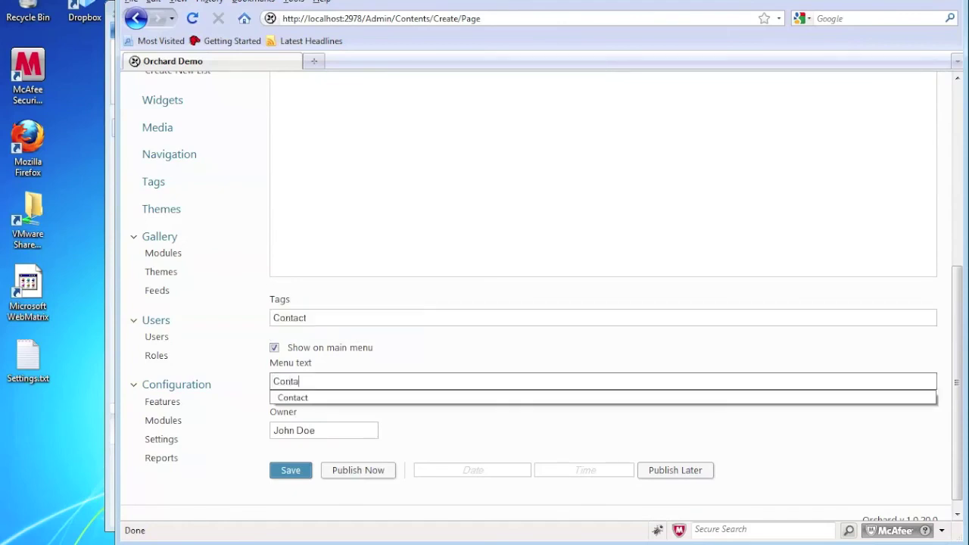
pyautogui.write('ct')
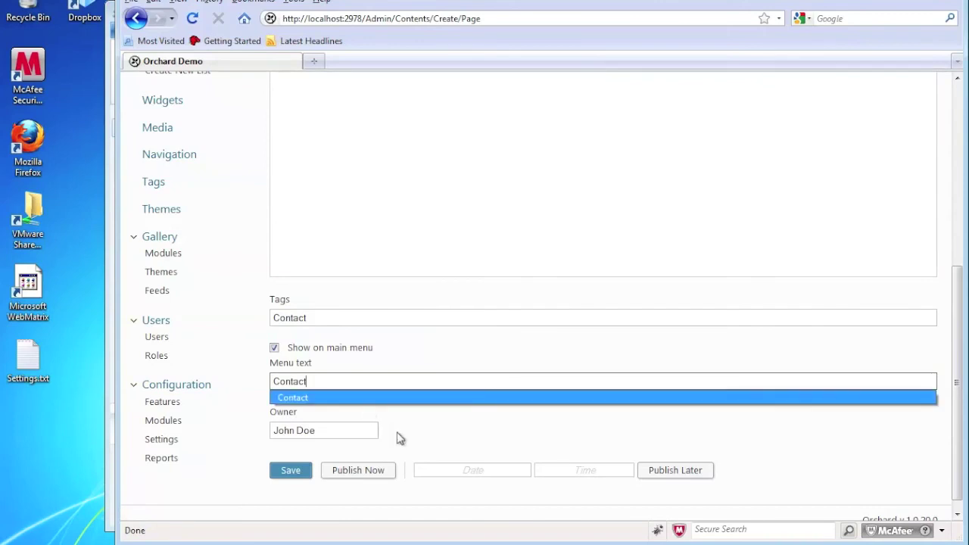
pyautogui.click(397, 437)
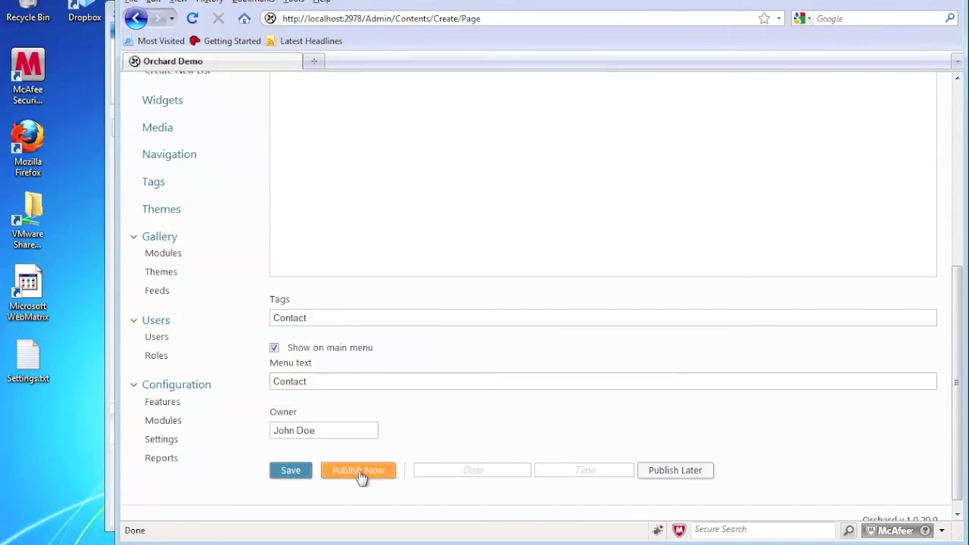
pyautogui.click(359, 470)
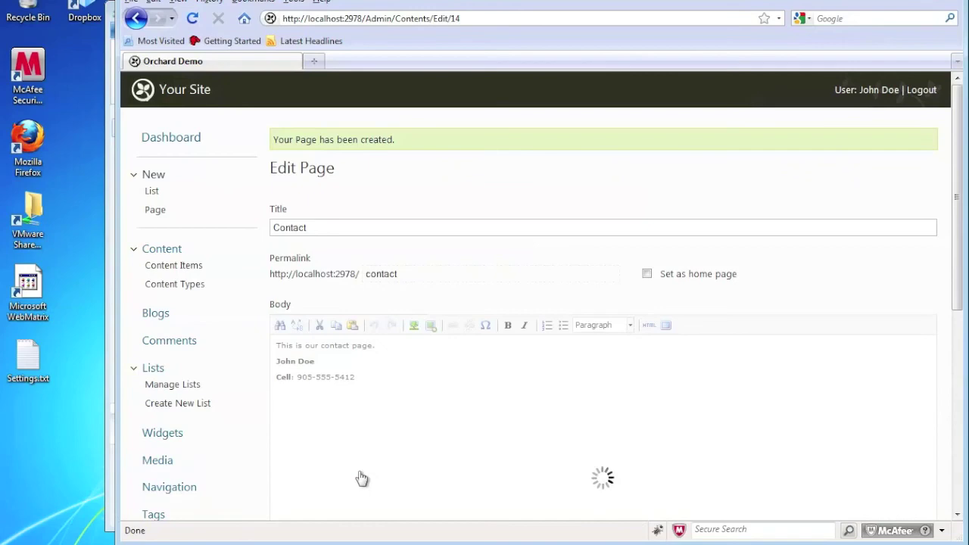
# Preview the live site's About and Contact pages, then go back to the admin dashboard
pyautogui.click(194, 91)
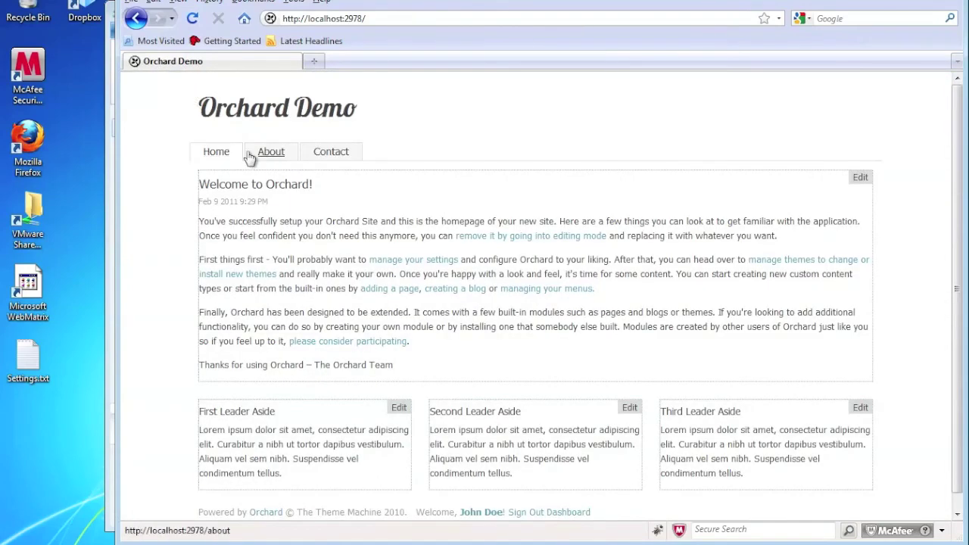
pyautogui.click(266, 154)
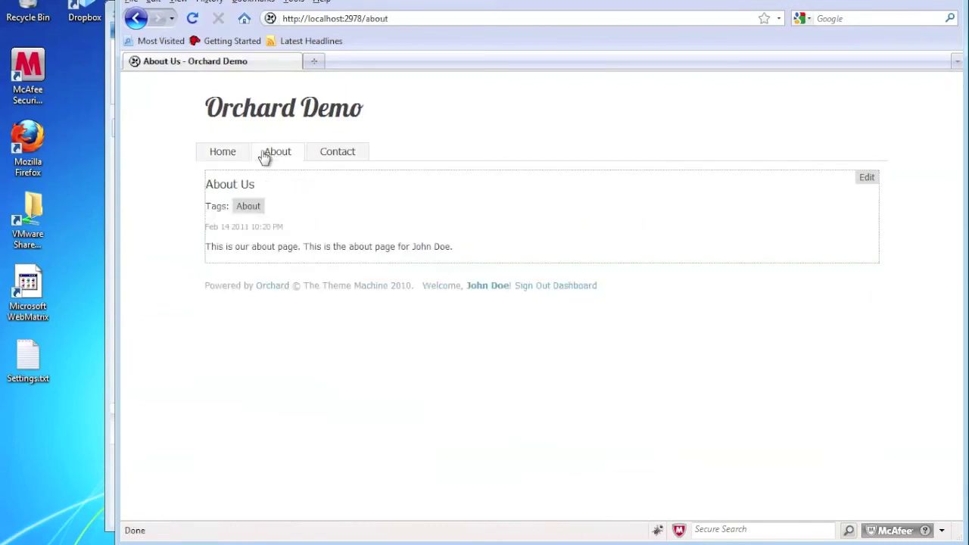
pyautogui.click(344, 158)
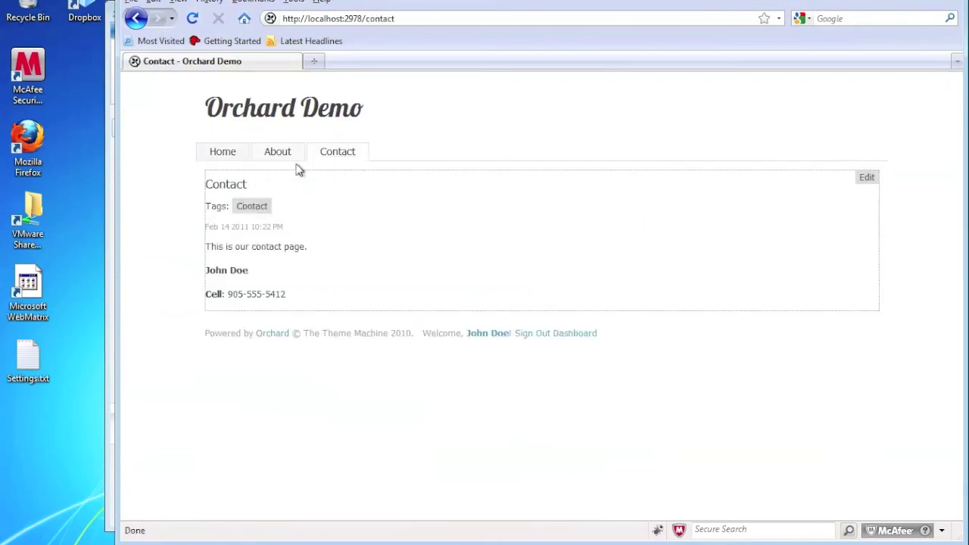
pyautogui.click(211, 161)
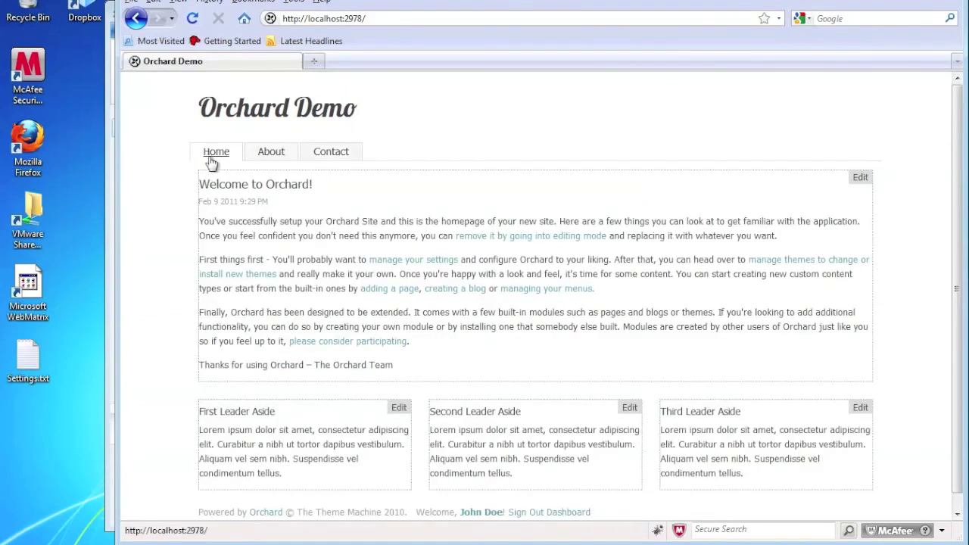
pyautogui.scroll(-1, 627, 382)
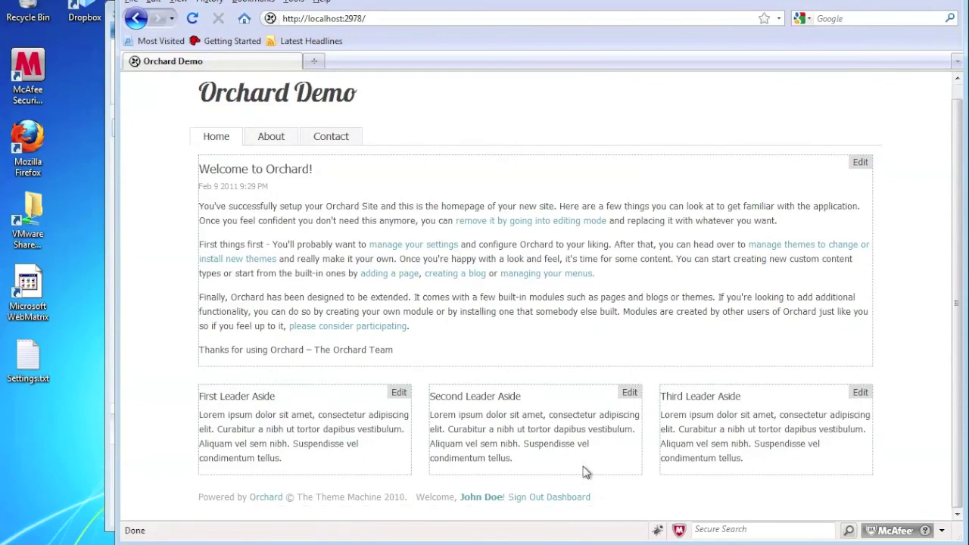
pyautogui.click(569, 497)
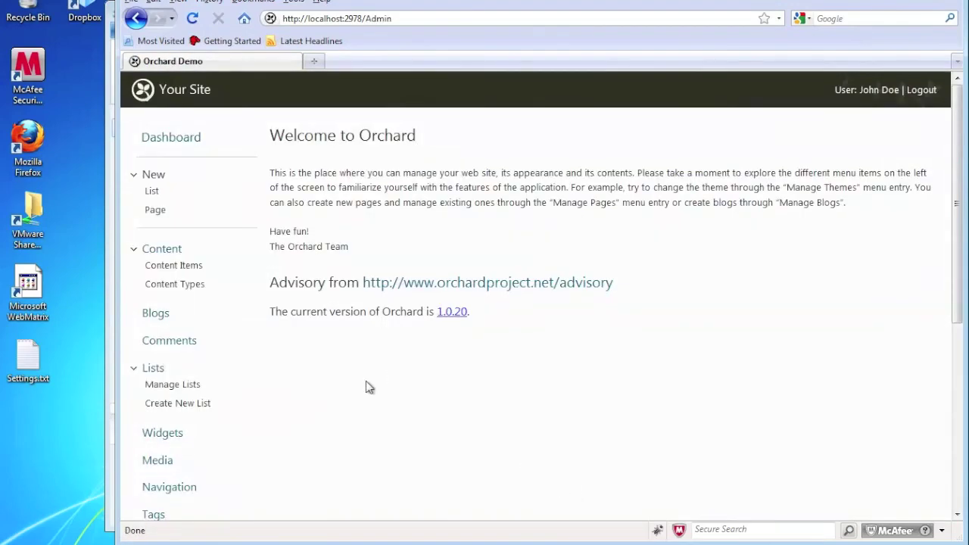
# In the main menu, set About's position to 3 and Contact's to 2, then view the live home page
pyautogui.scroll(-4, 293, 378)
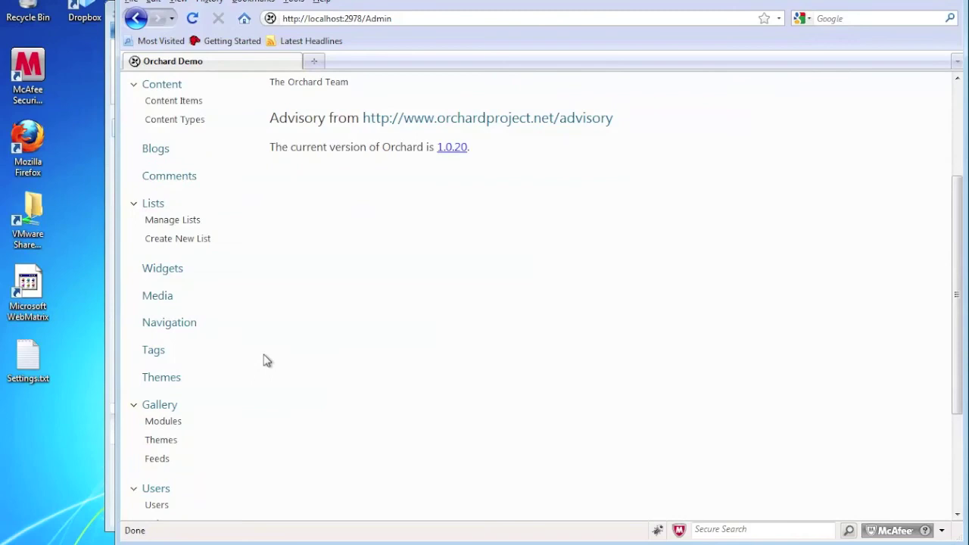
pyautogui.click(178, 326)
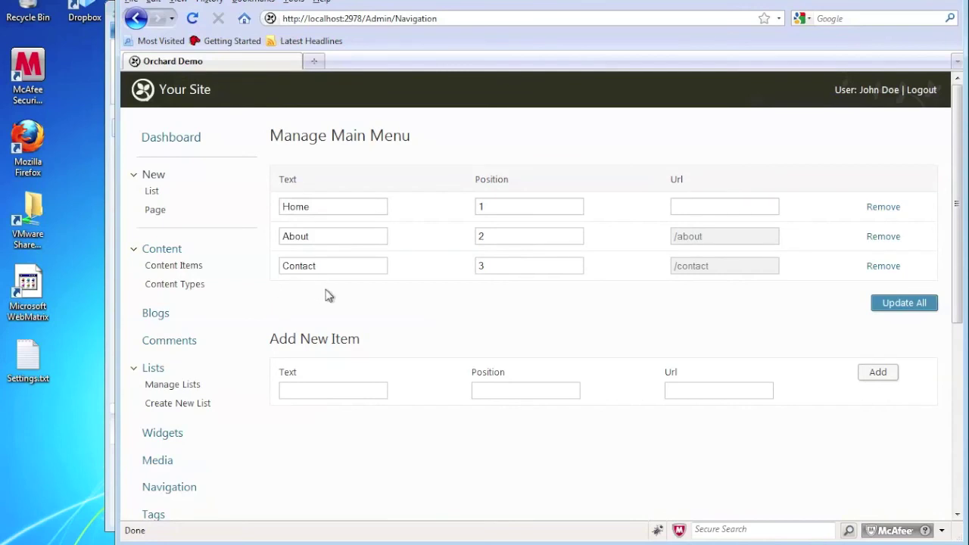
pyautogui.doubleClick(490, 236)
pyautogui.write('3')
pyautogui.click(492, 266)
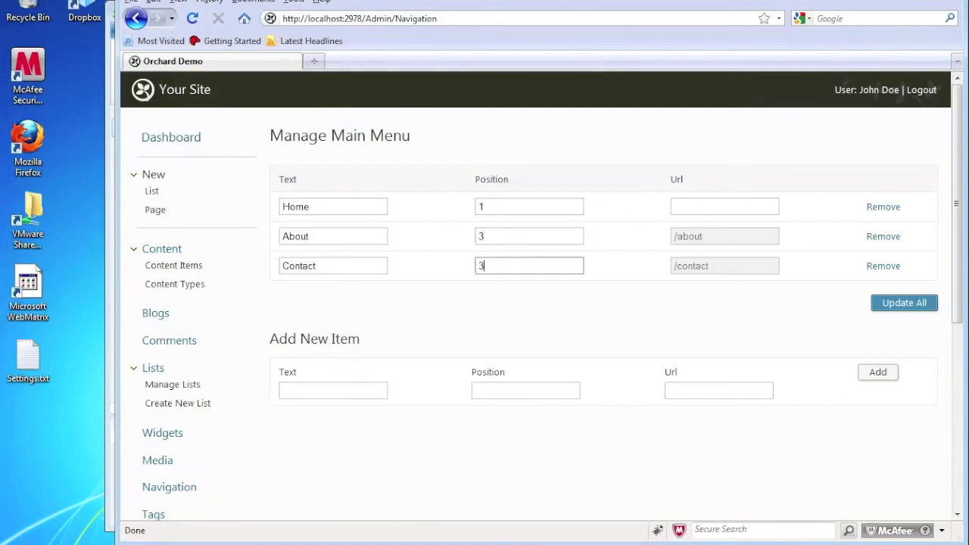
pyautogui.write('2')
pyautogui.click(901, 309)
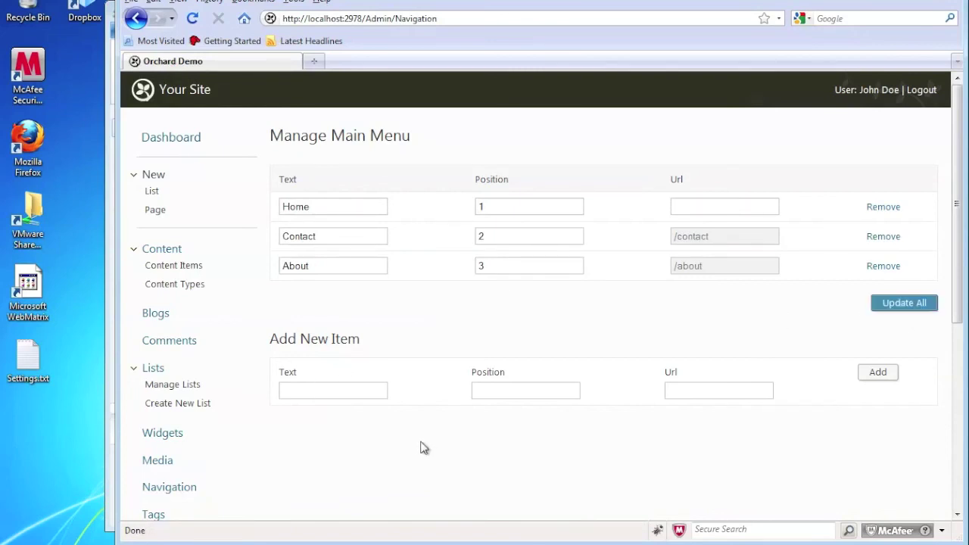
pyautogui.click(189, 99)
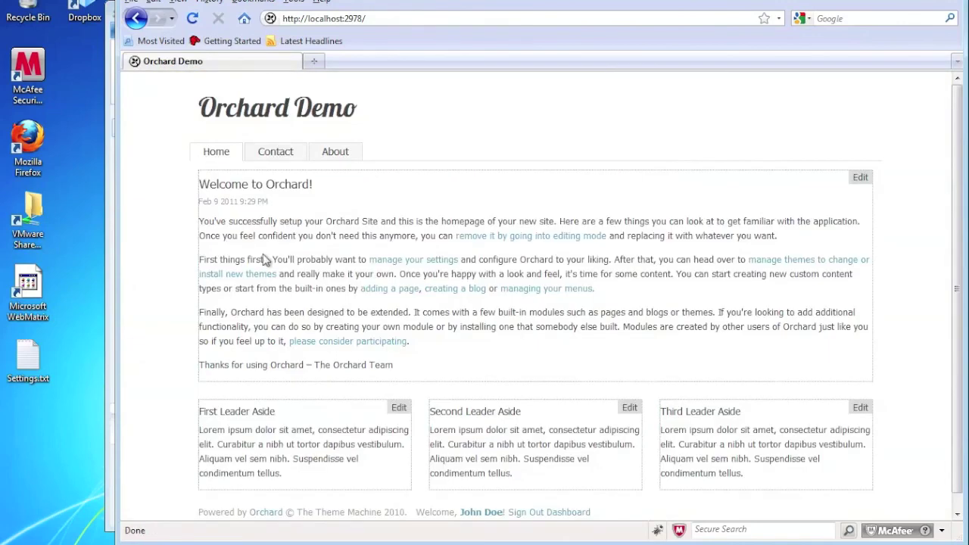